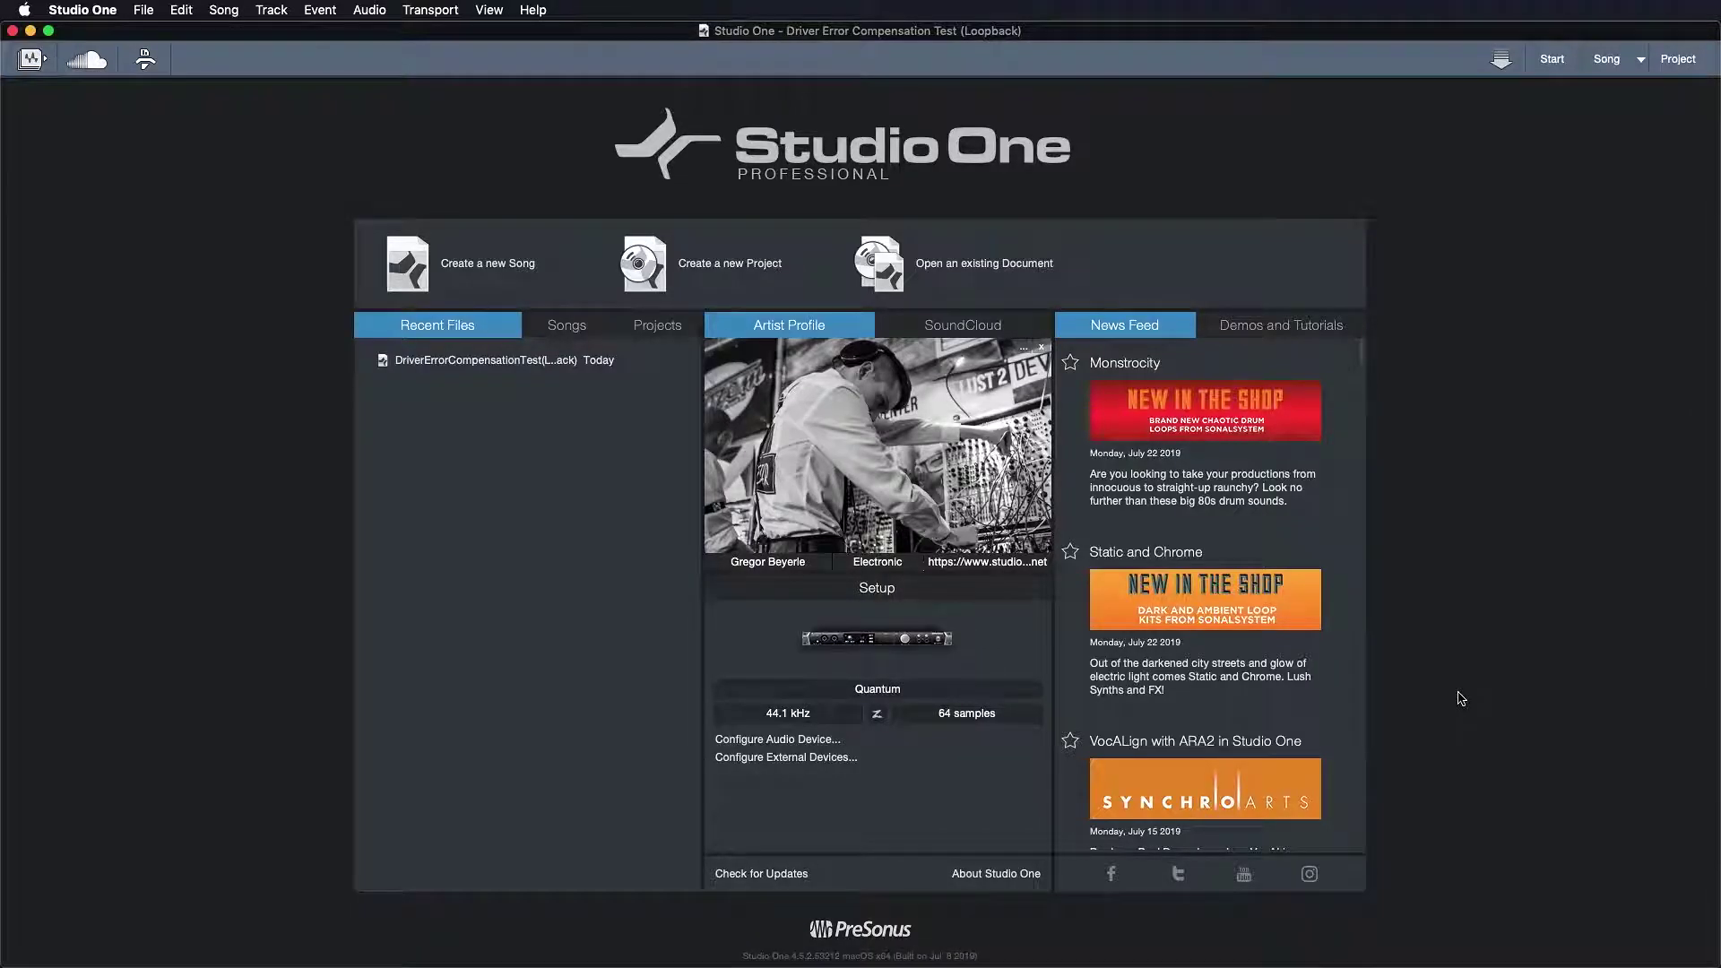
In New Song, preview the Quantum interface template, then bring up the Styles templates.
click(537, 276)
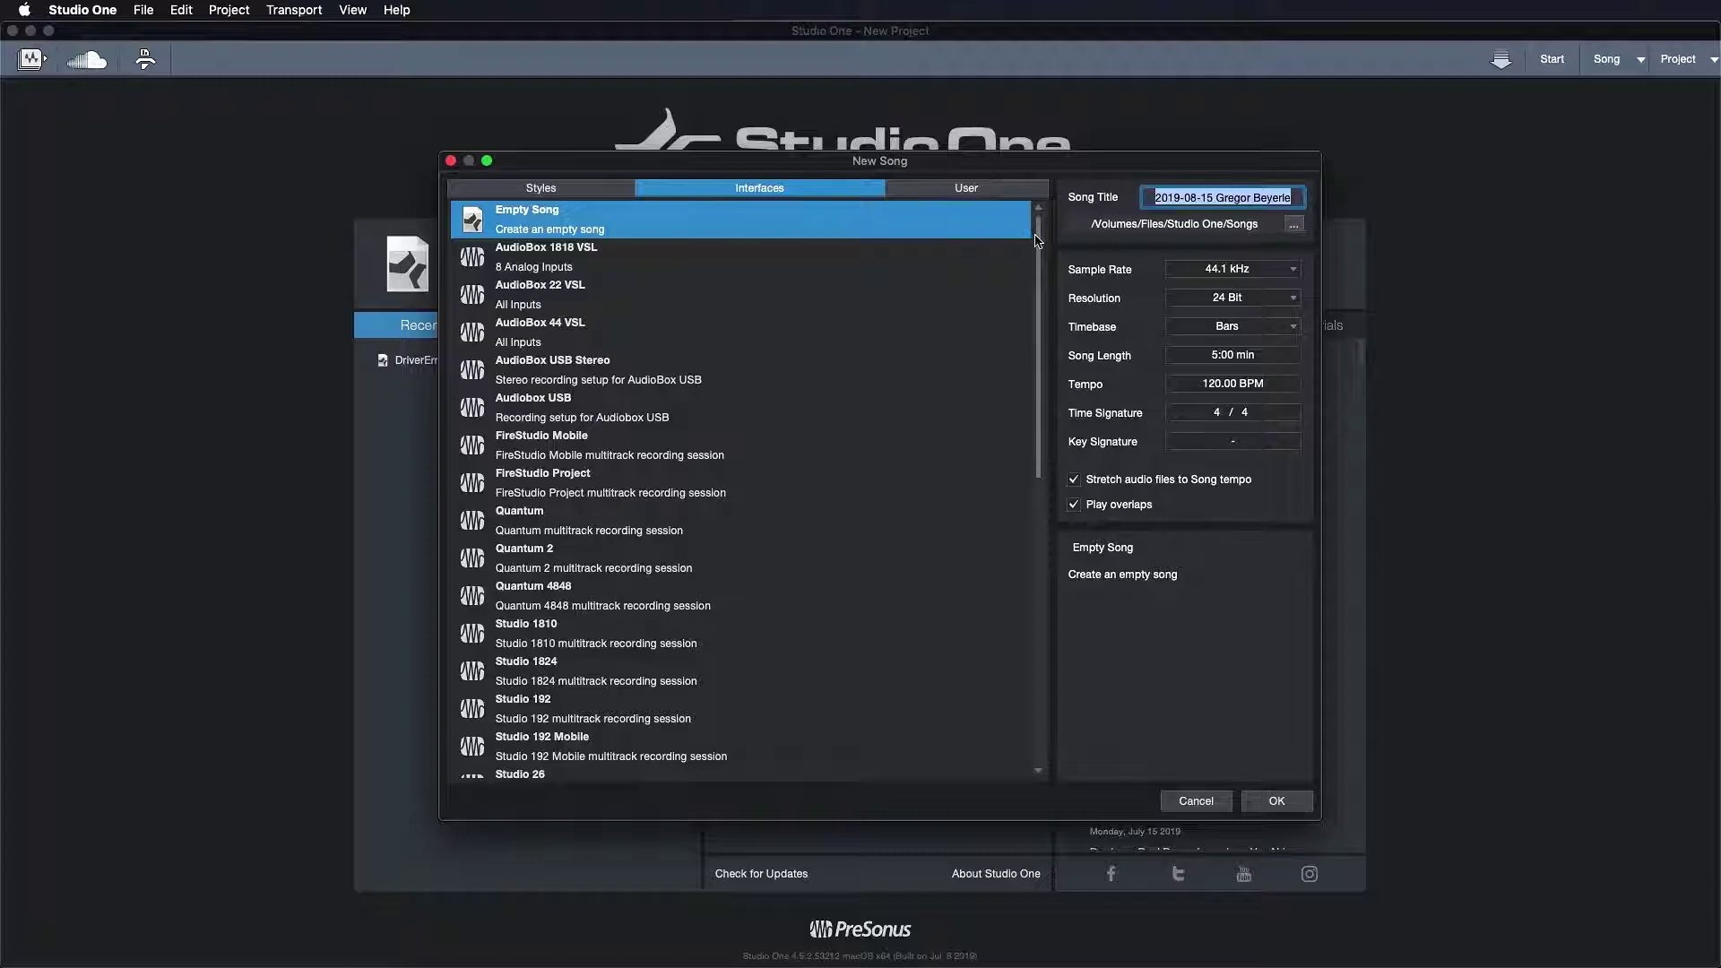
drag(1039, 244, 1043, 345)
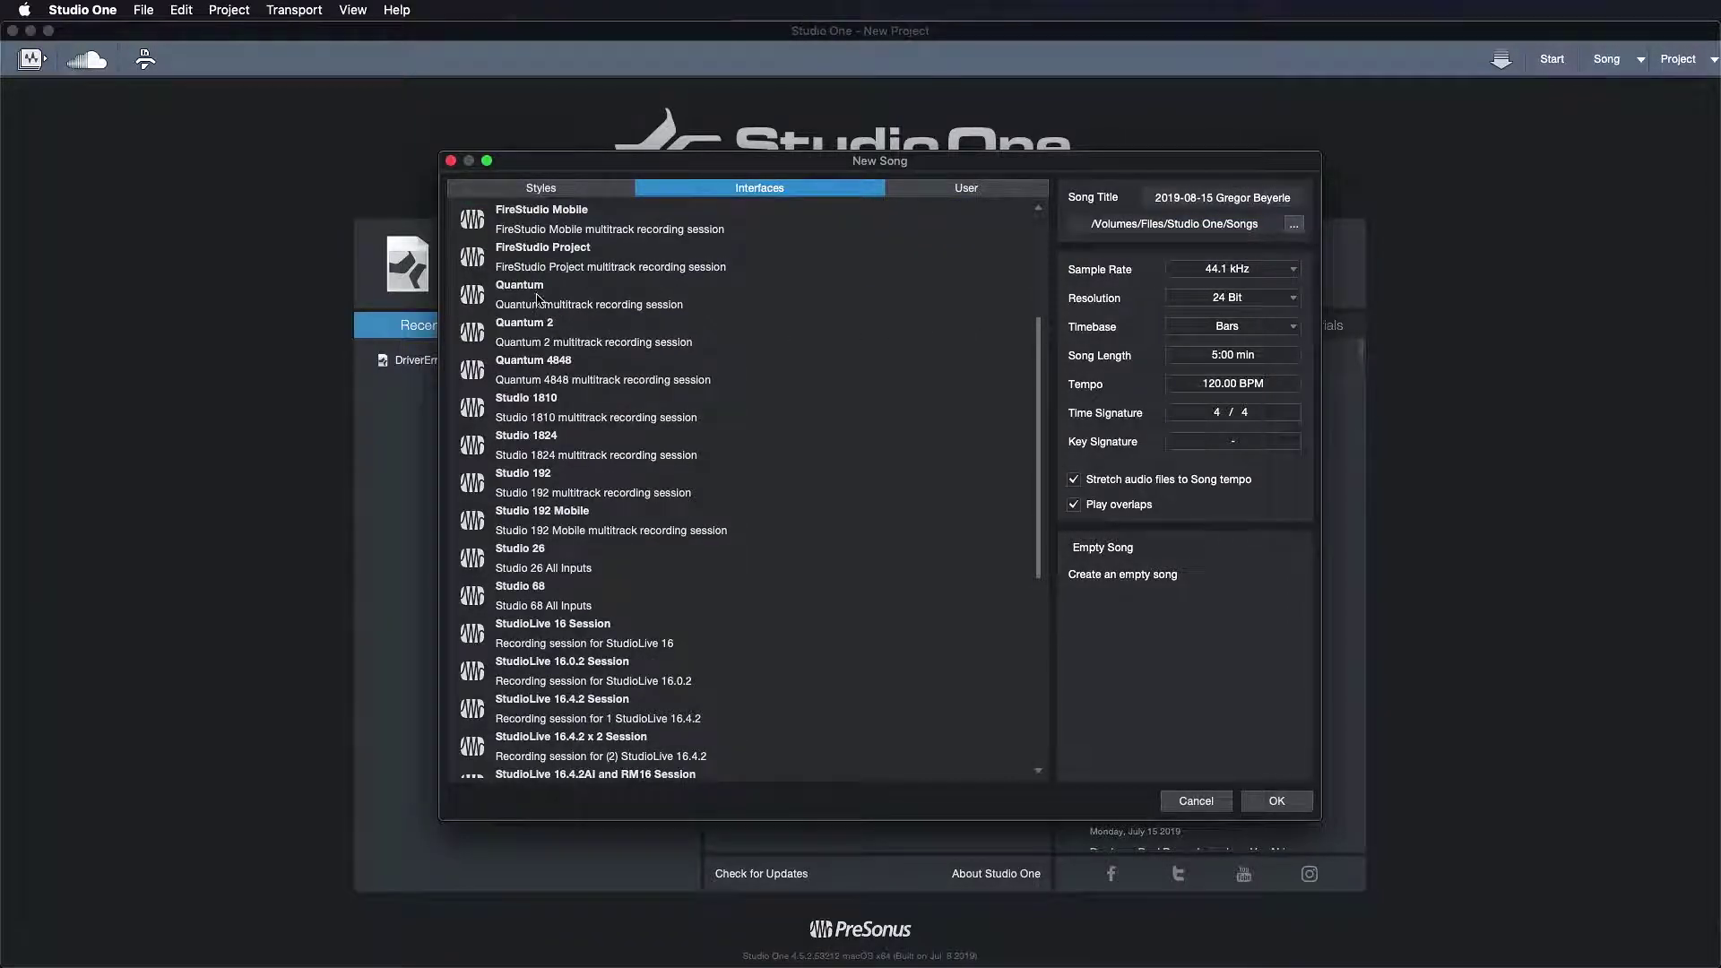
click(536, 297)
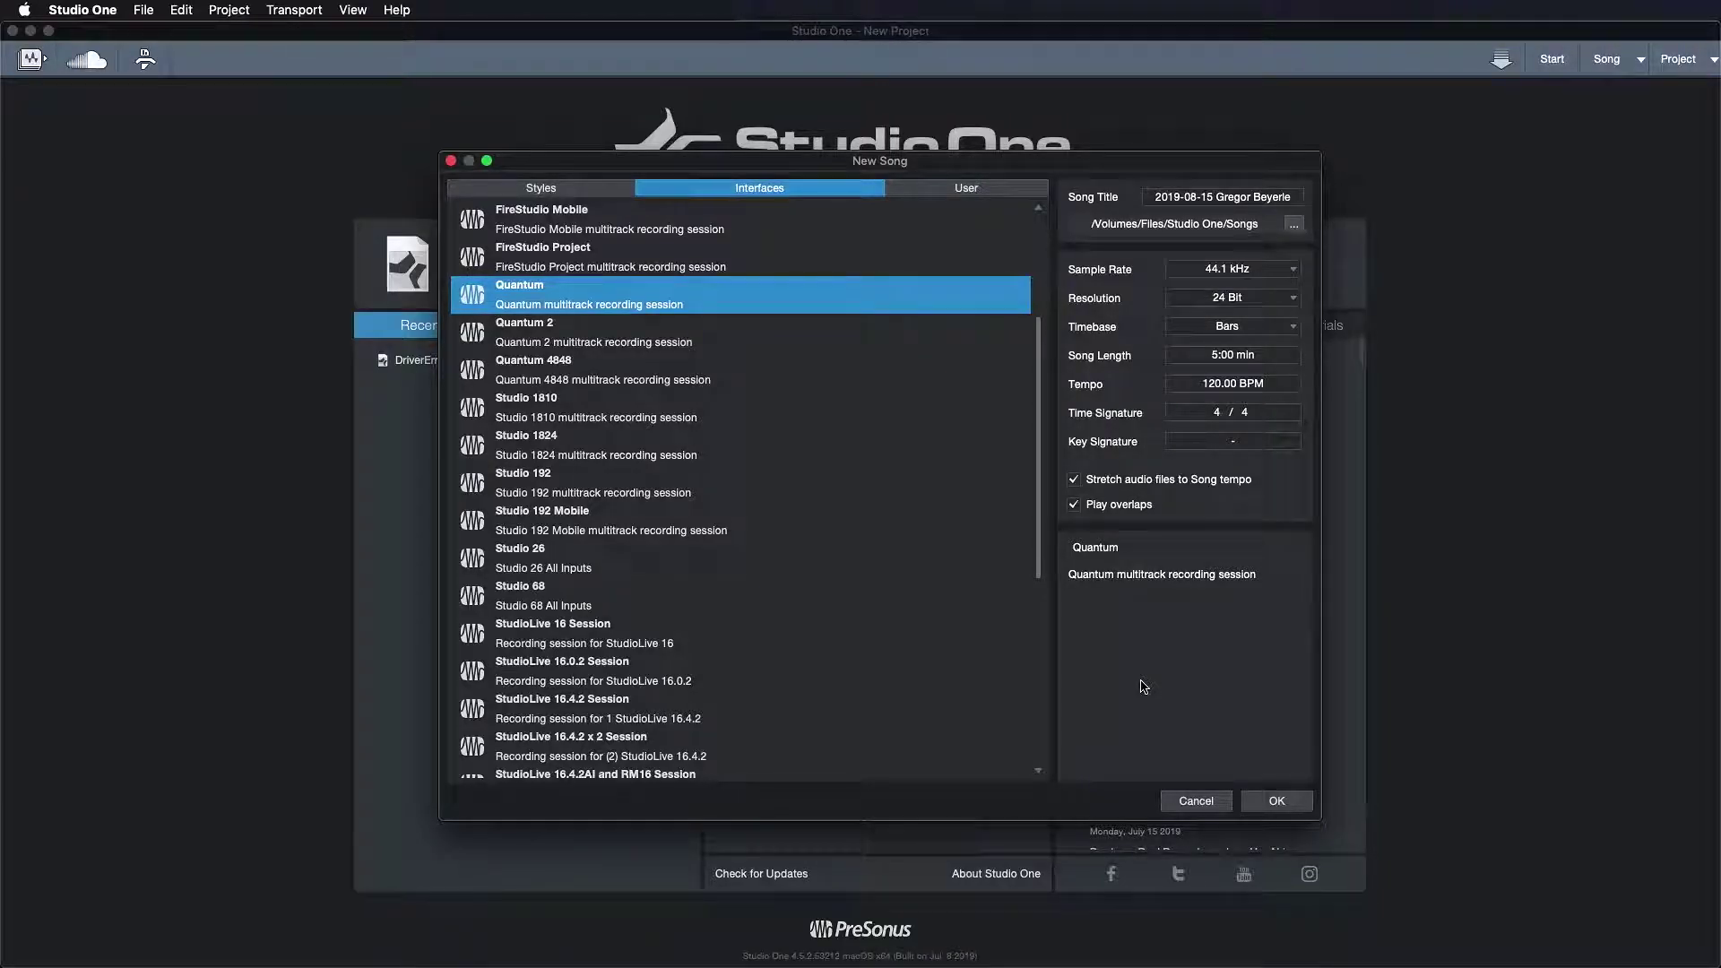
click(552, 191)
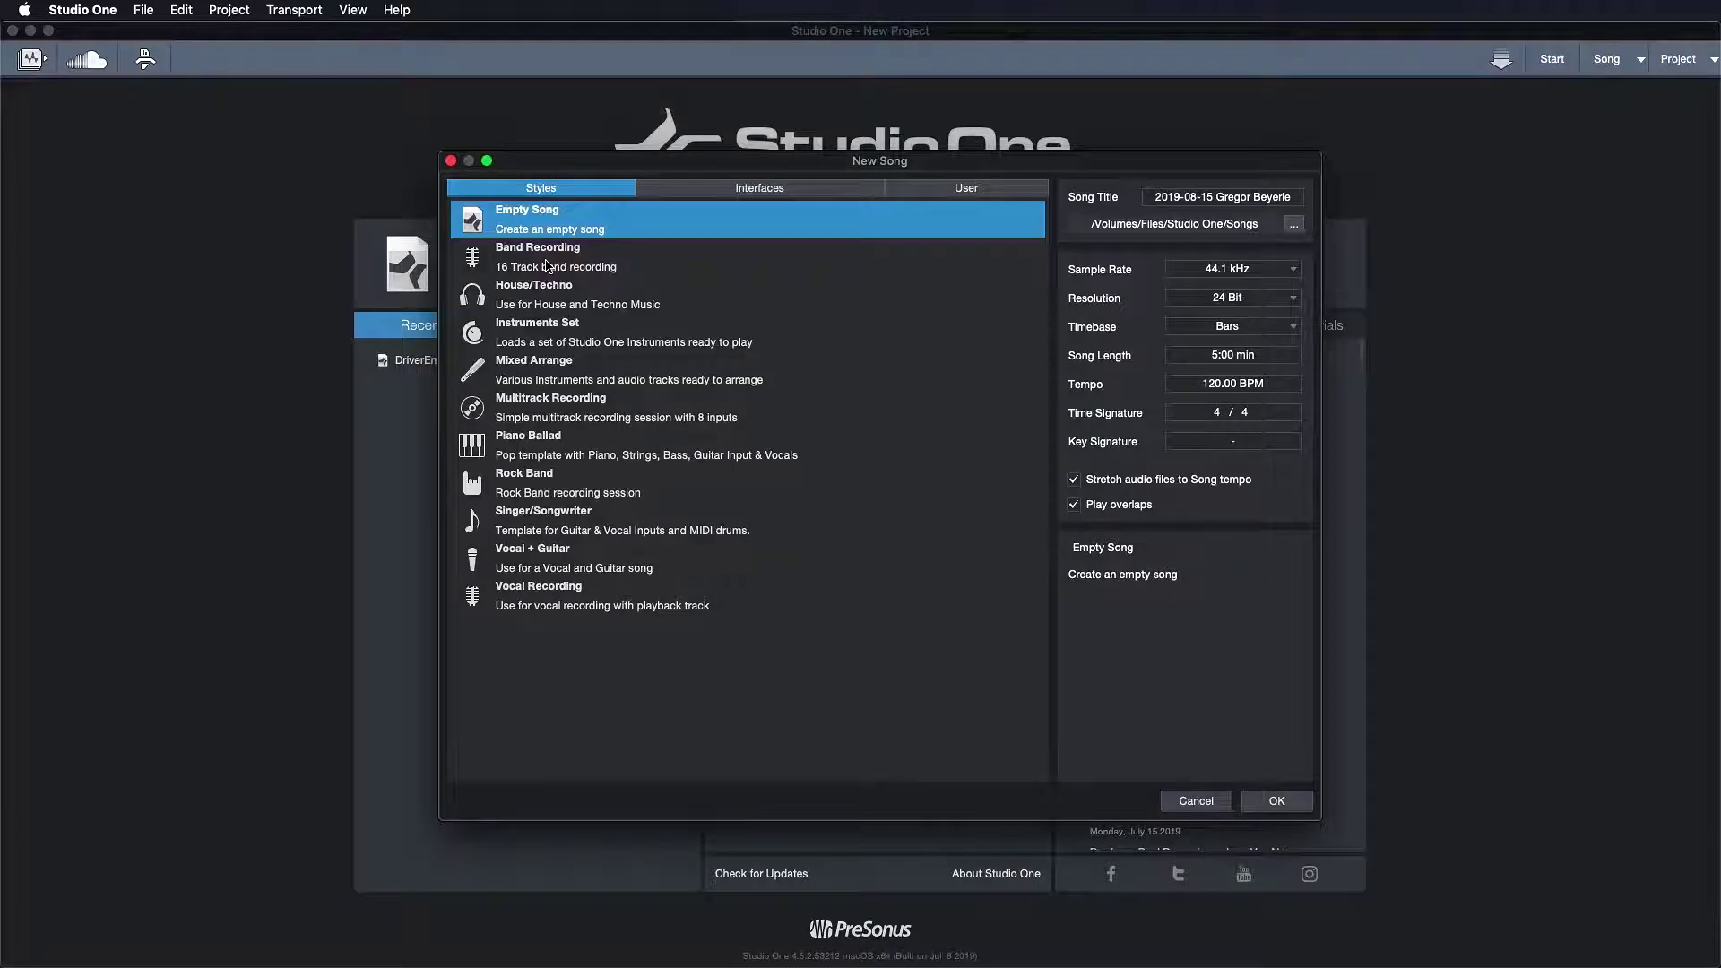
Preview the Band and Multitrack Recording styles, then create a song from the user Empty Song template.
click(547, 265)
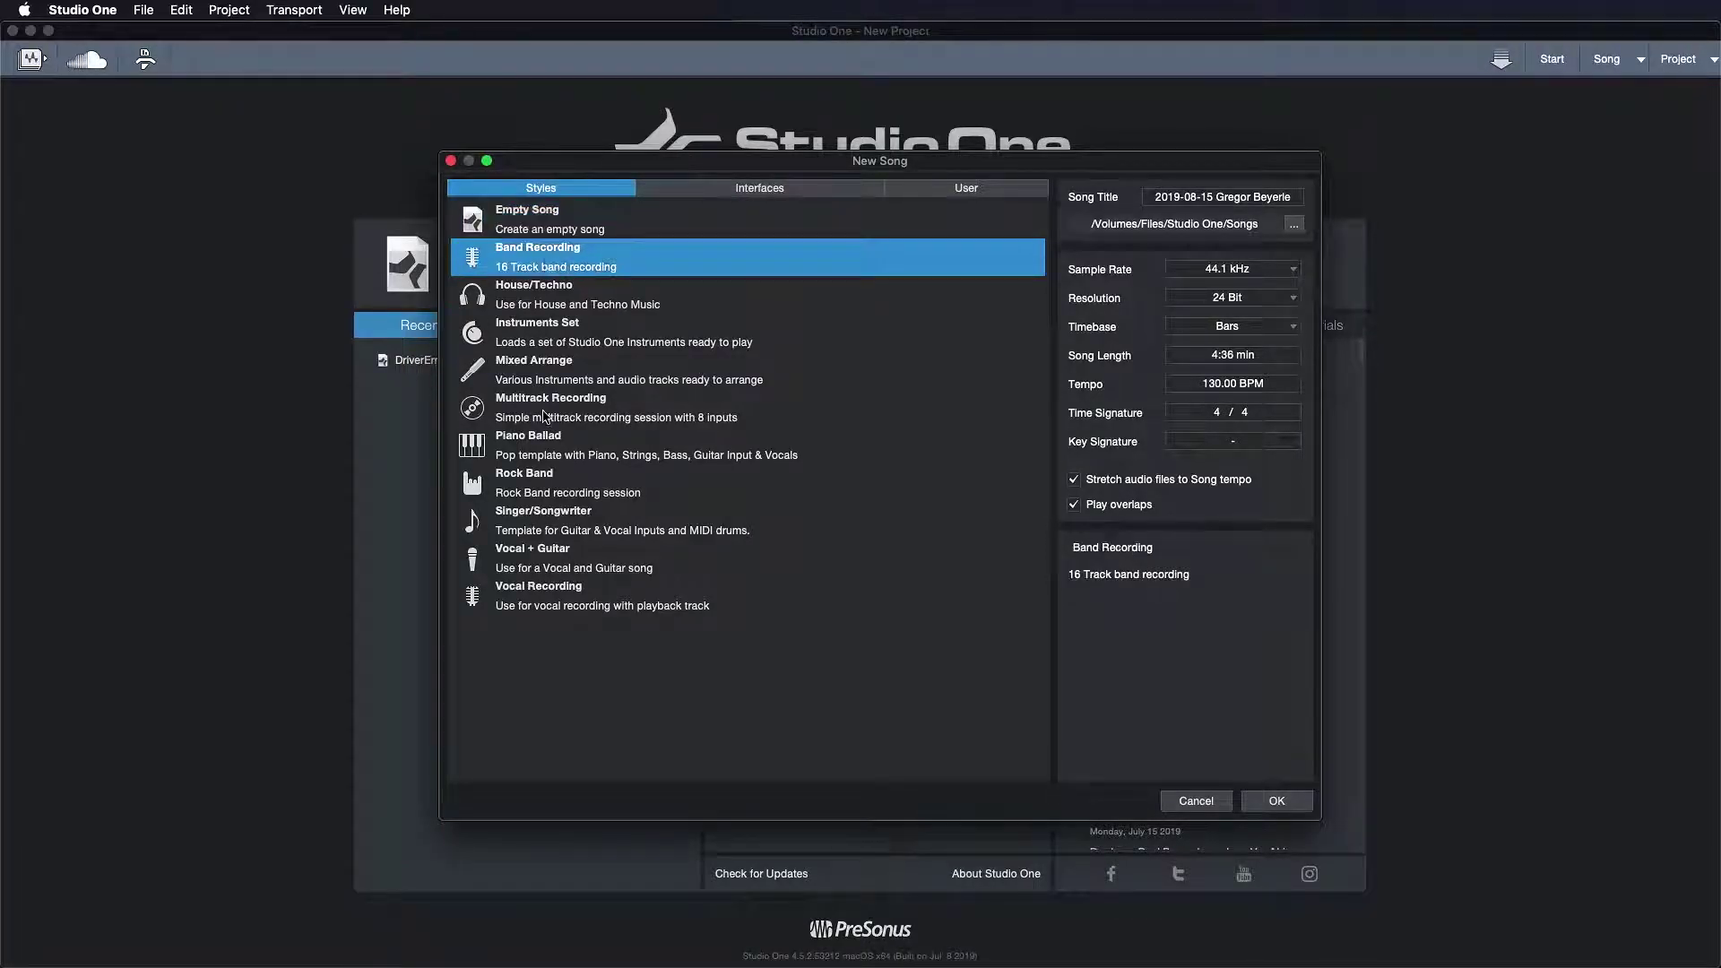
click(538, 418)
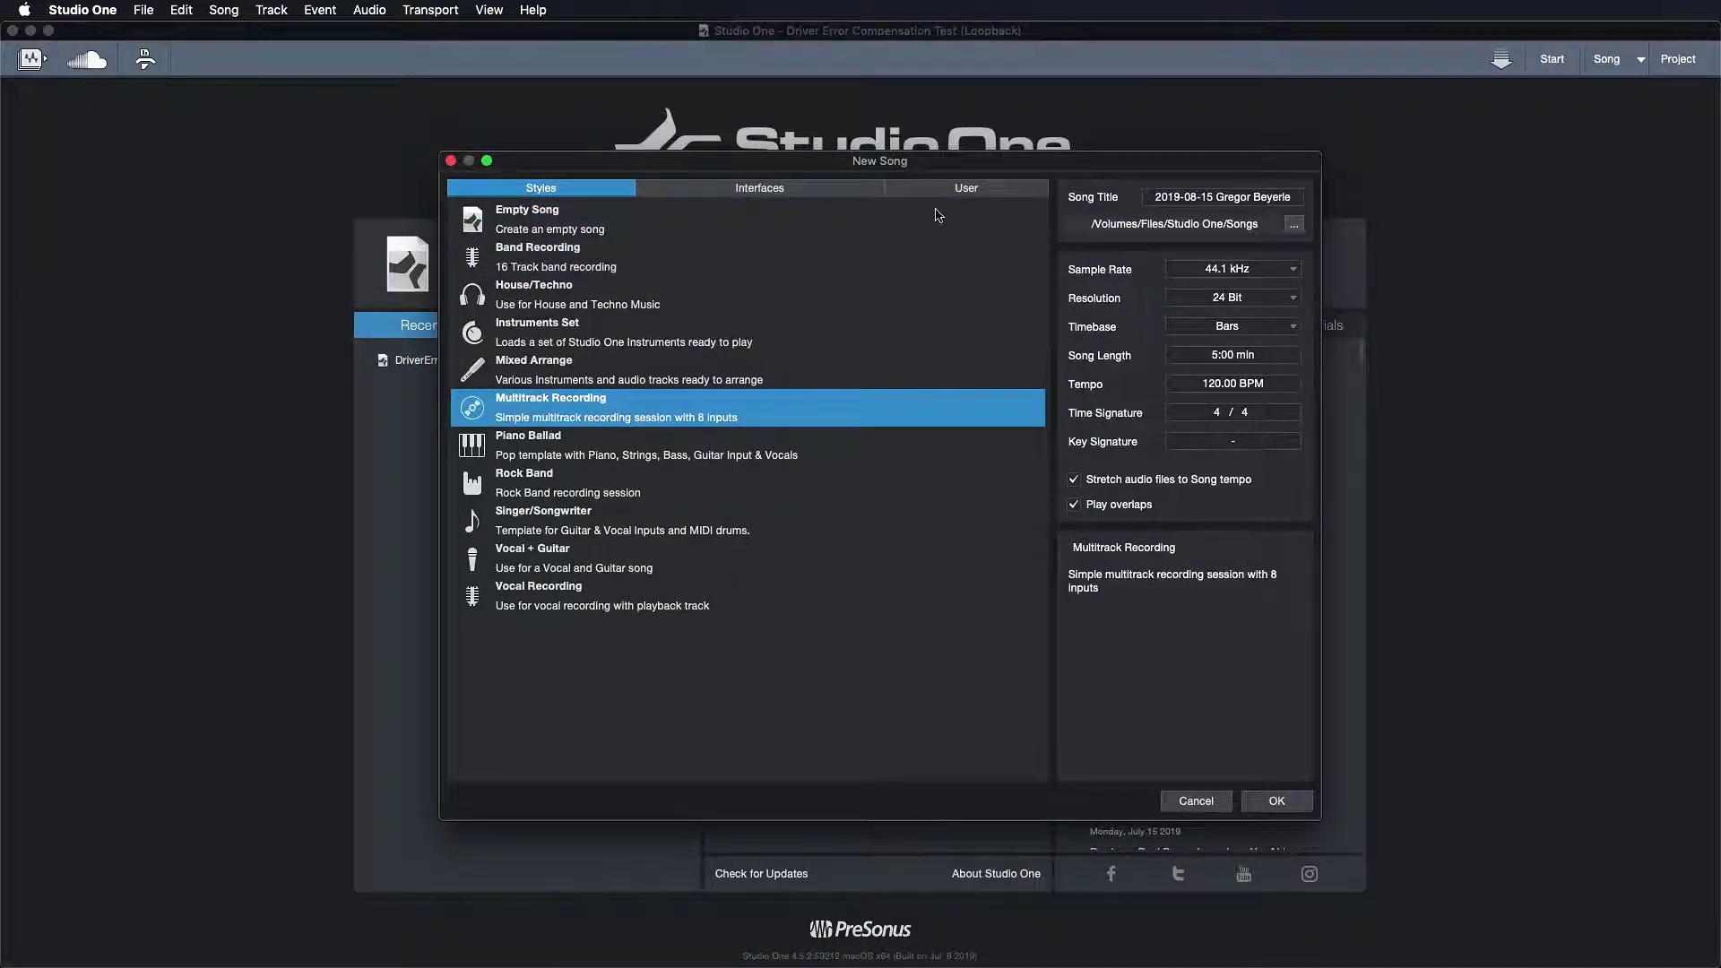
click(943, 196)
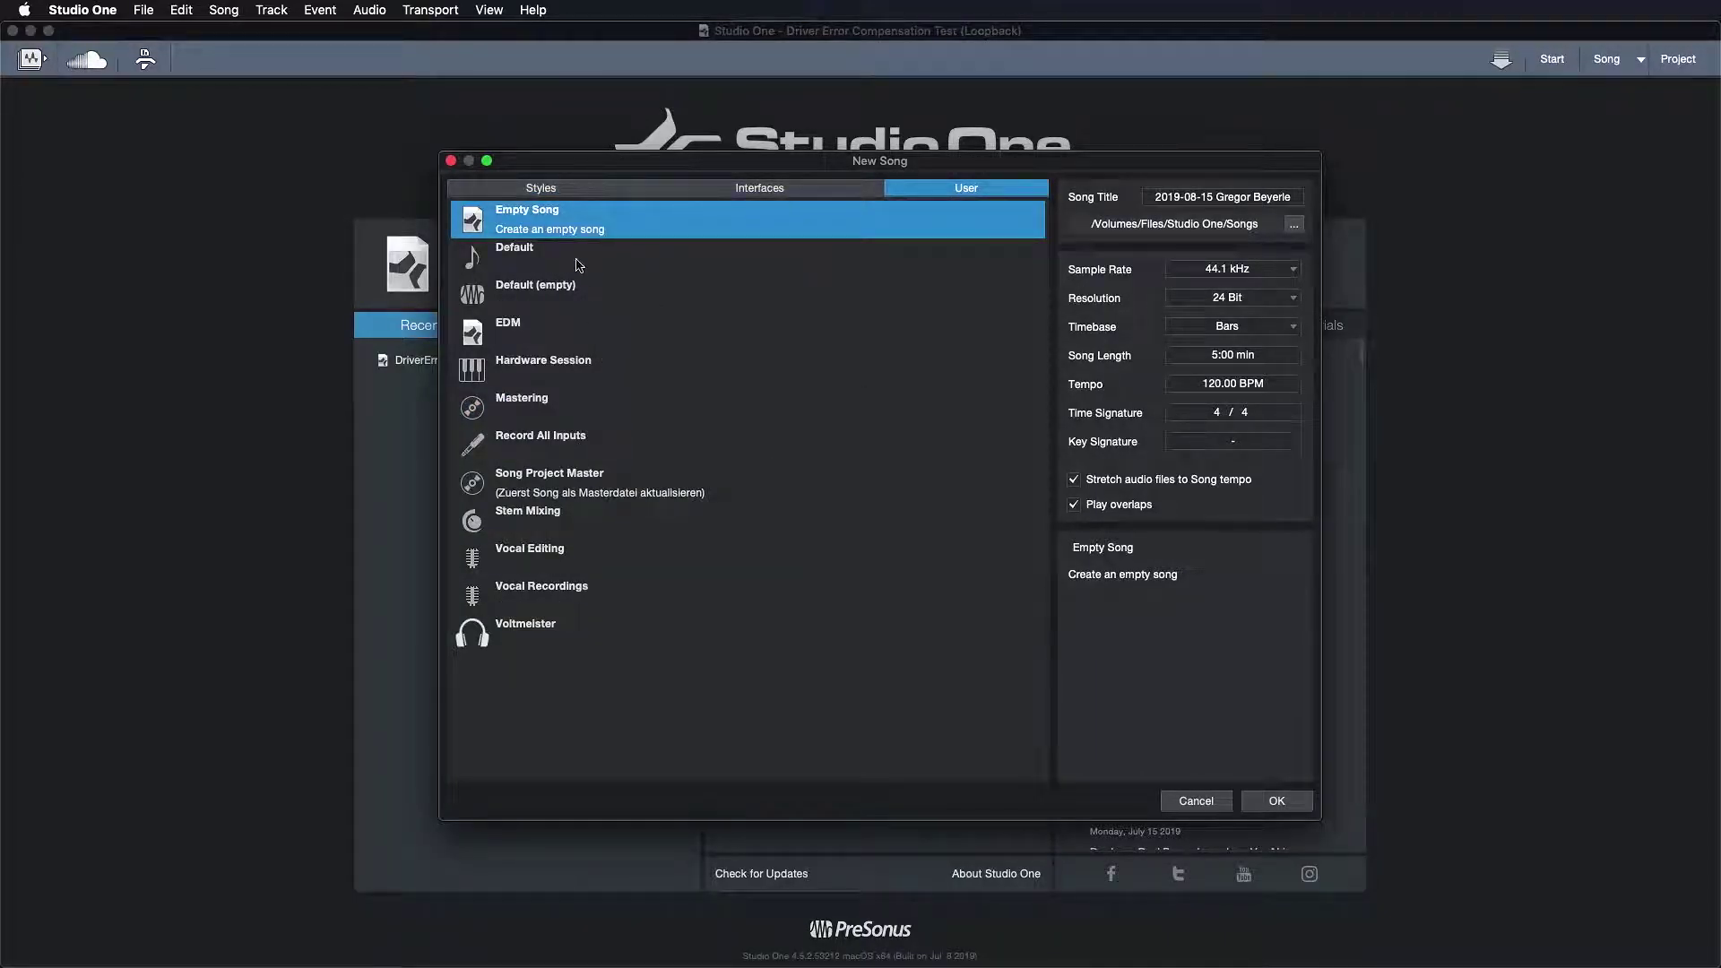
double_click(579, 265)
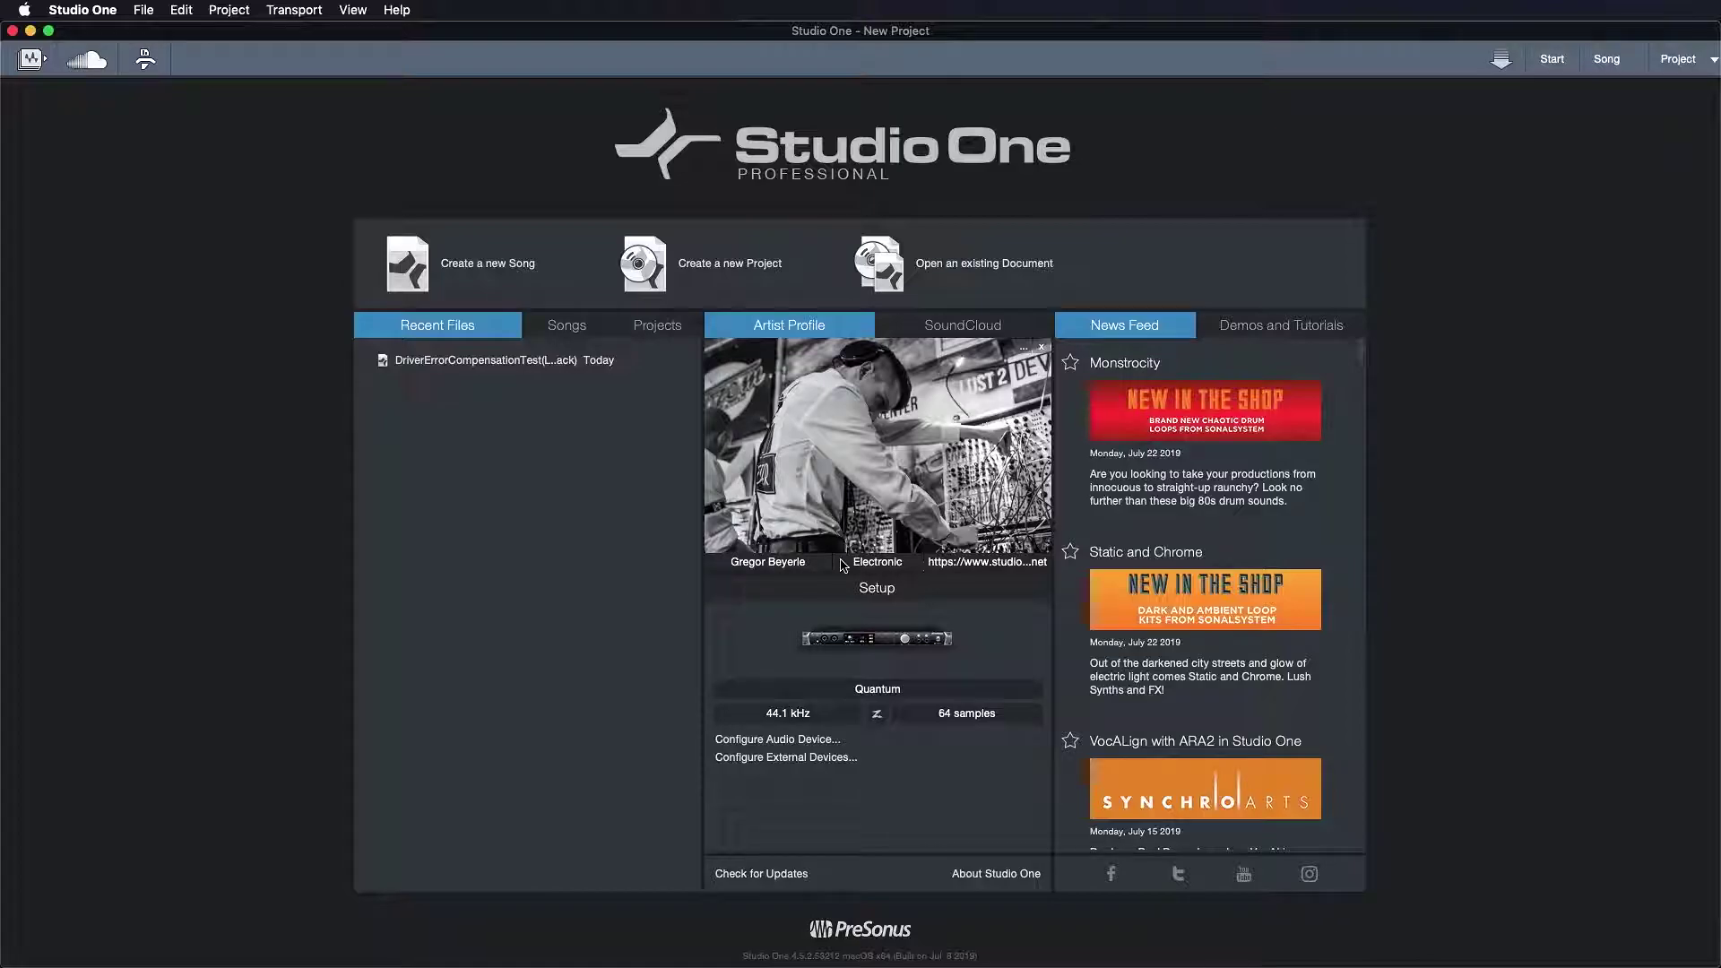
Close the new song, show the SoundCloud account summary, and open and close the SoundCloud client.
key(super+w)
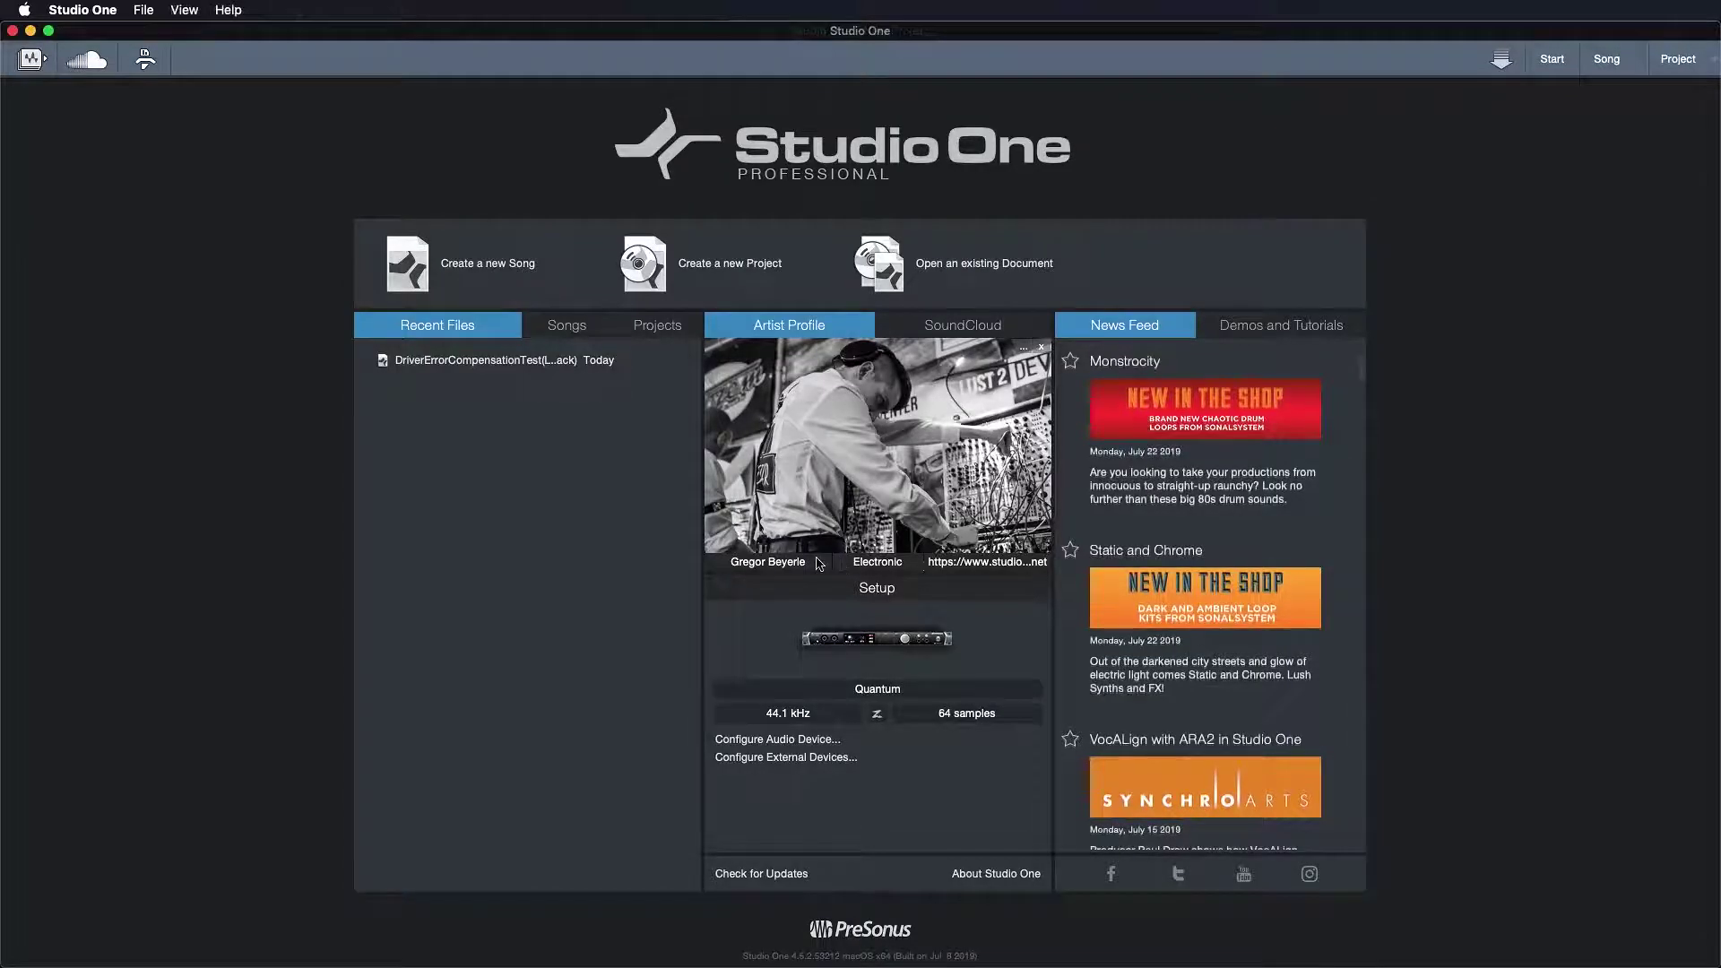
click(1026, 332)
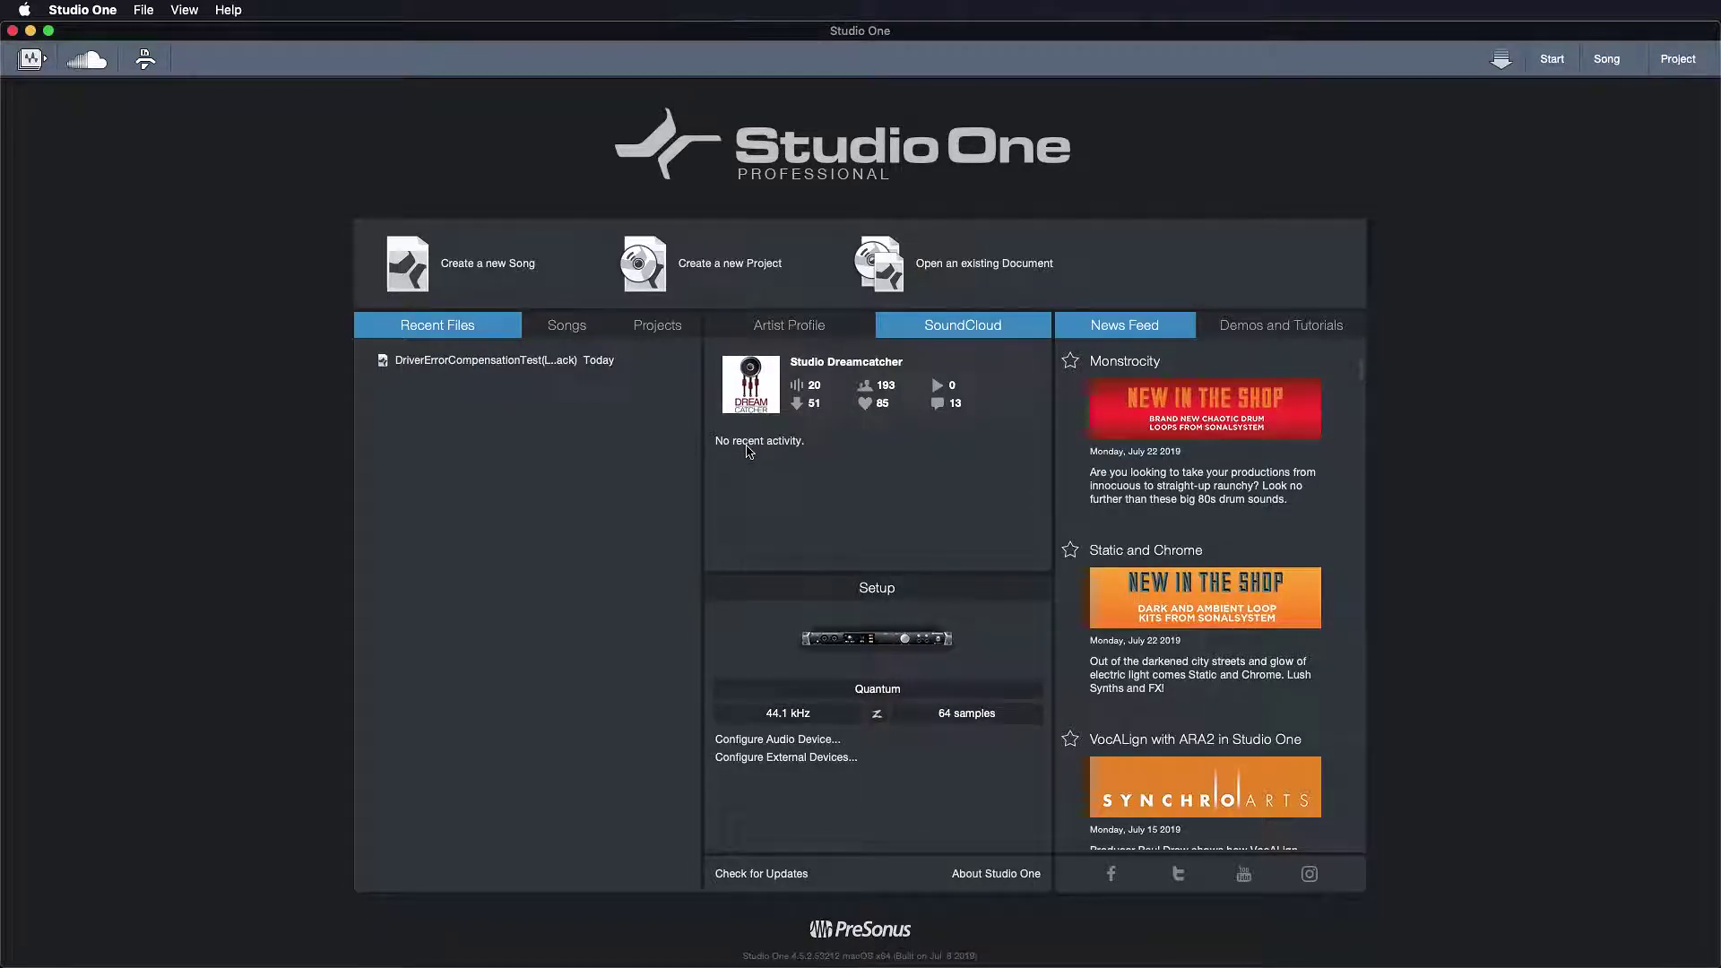
click(87, 61)
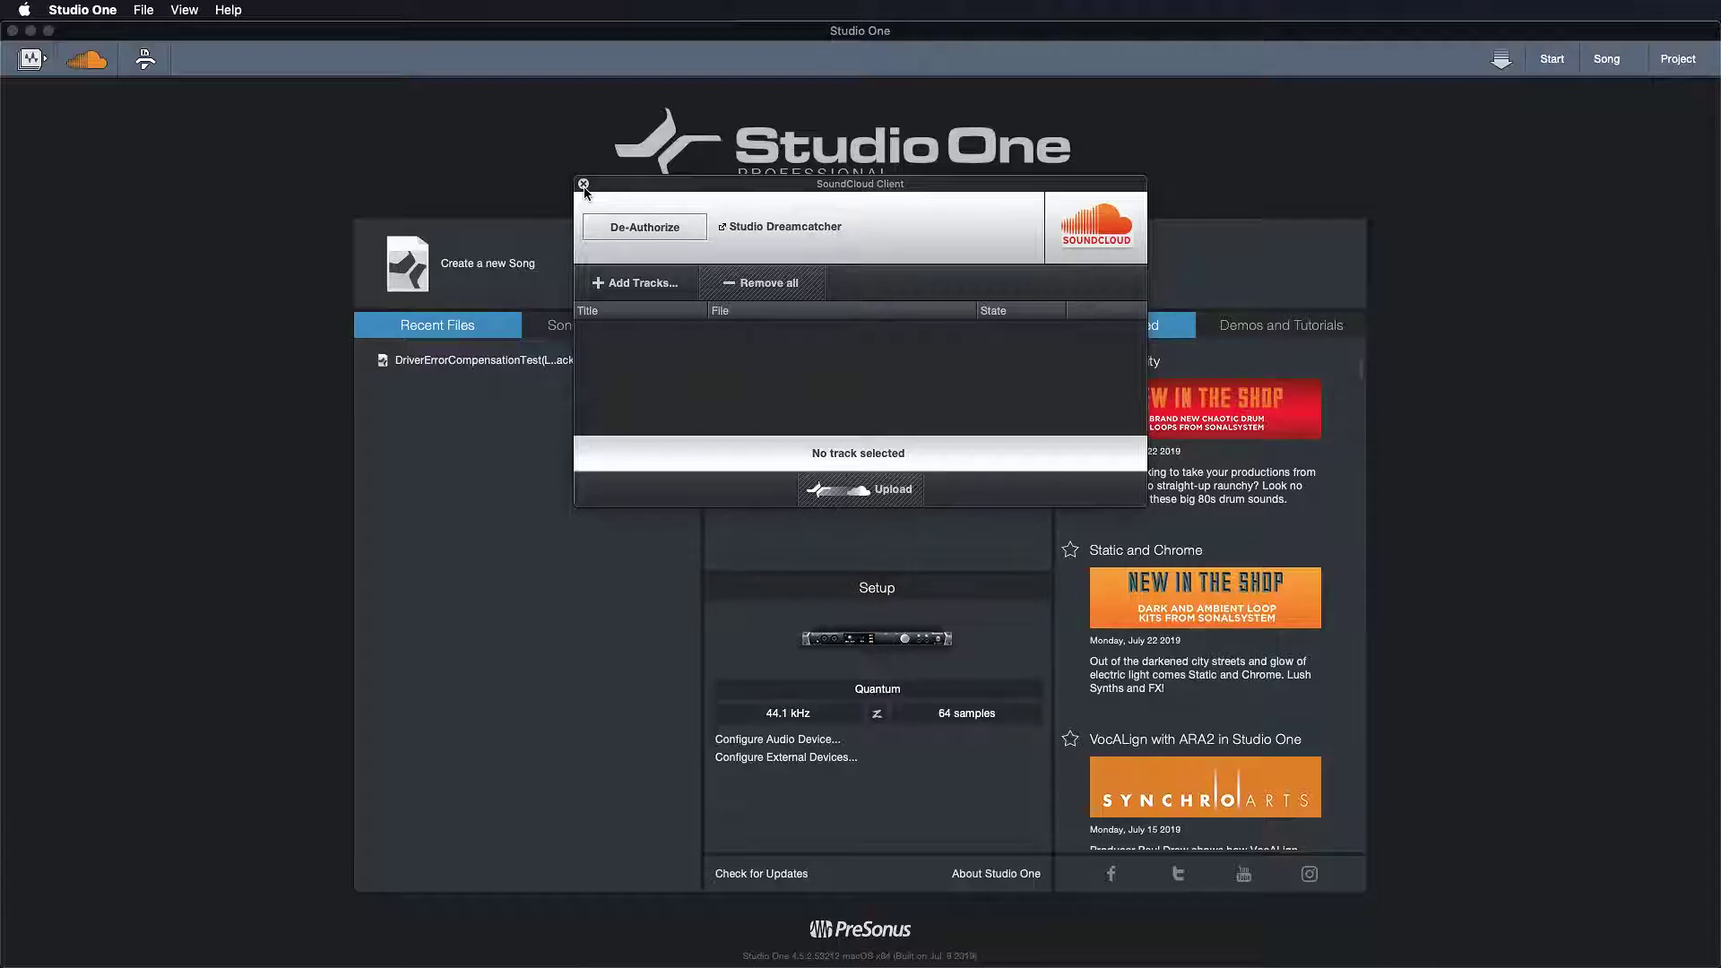
click(583, 185)
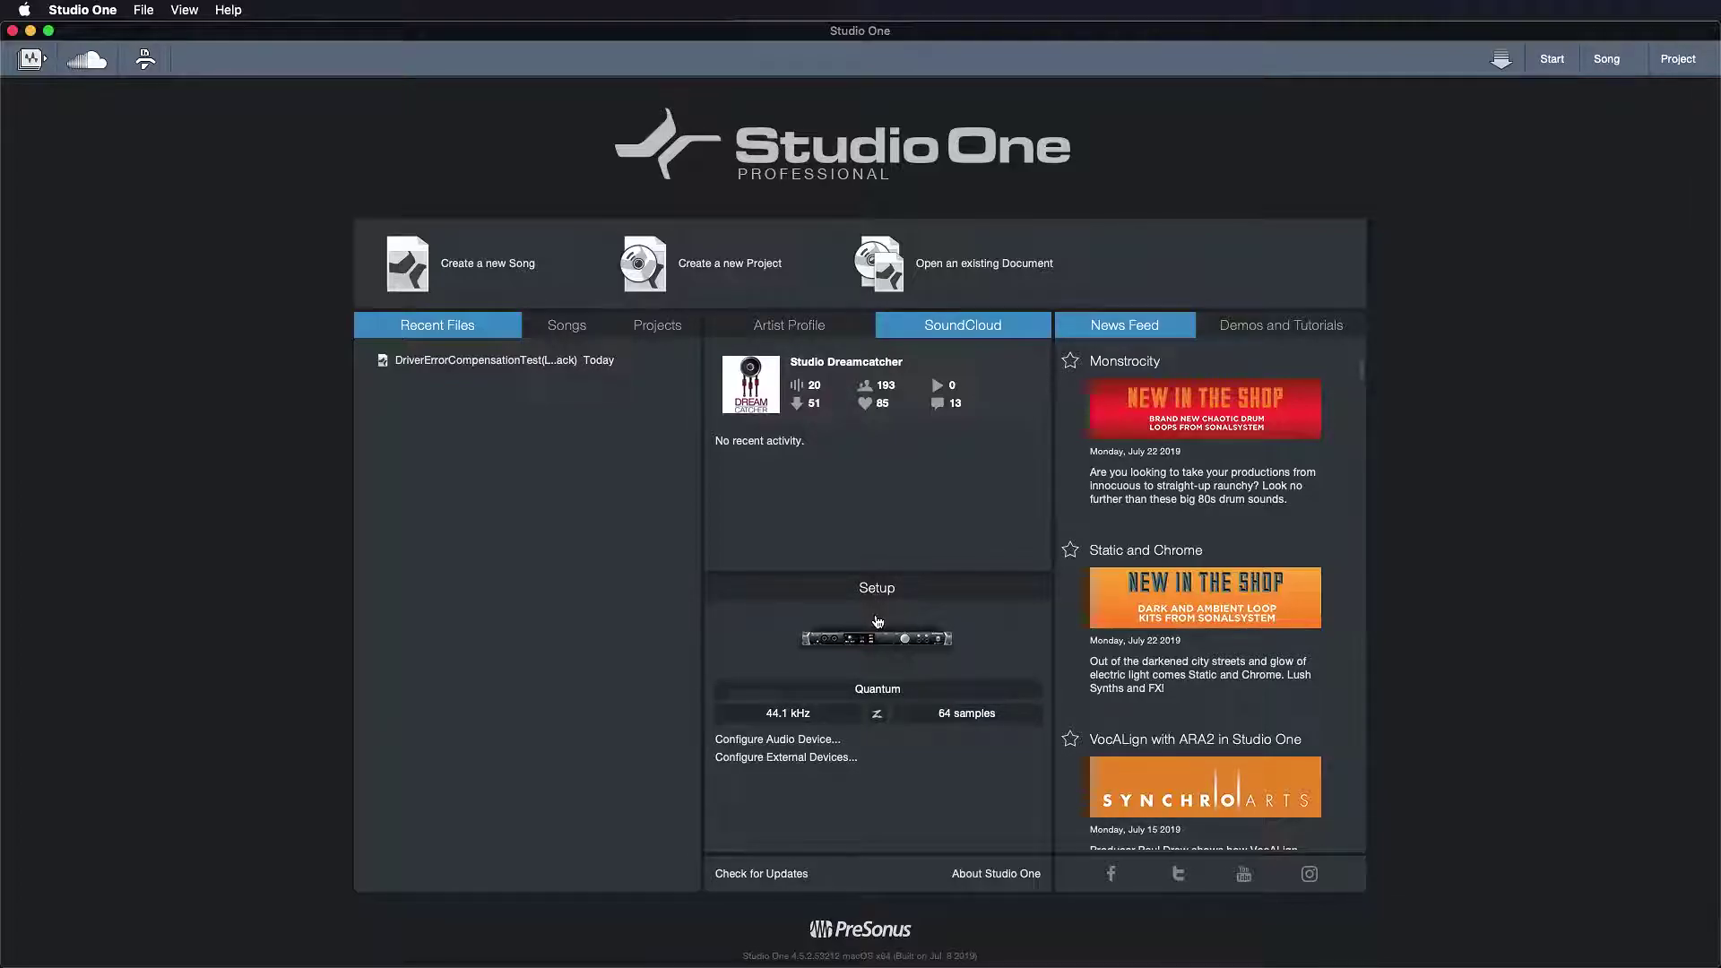
In Audio I/O Setup, move OB-6 up to input 5, colour it blue, and cancel an export.
click(878, 622)
click(754, 939)
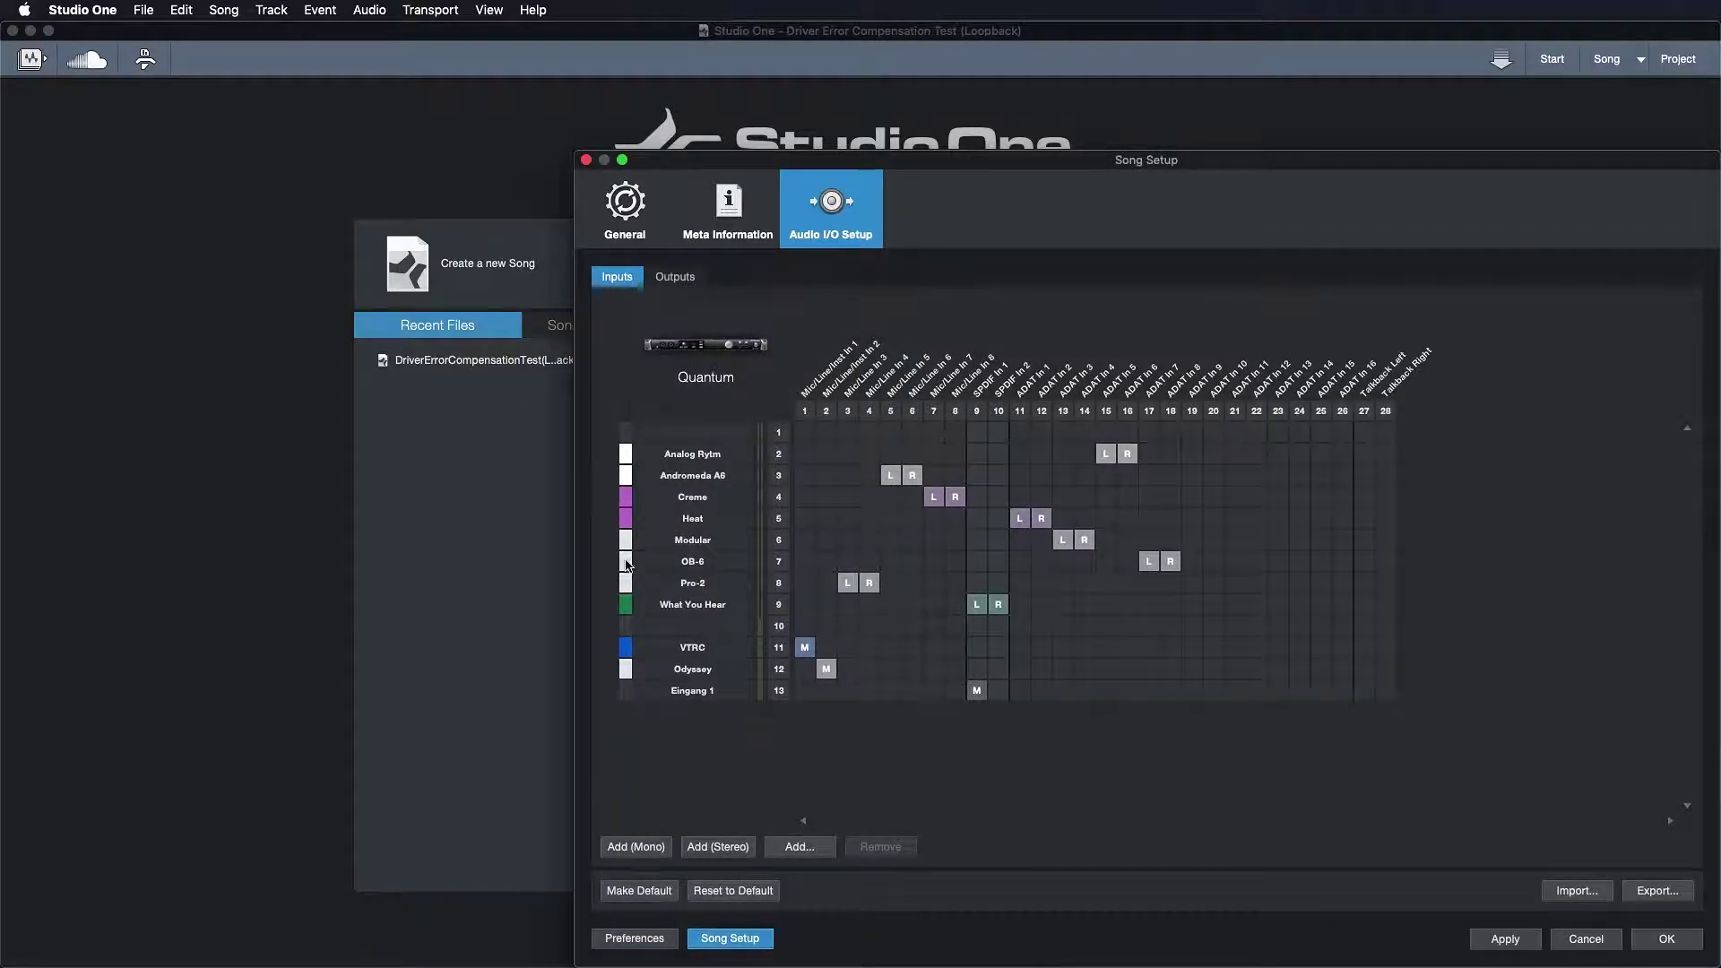
mouse_move(686, 562)
mouse_down()
mouse_move(678, 524)
mouse_move(681, 574)
mouse_up()
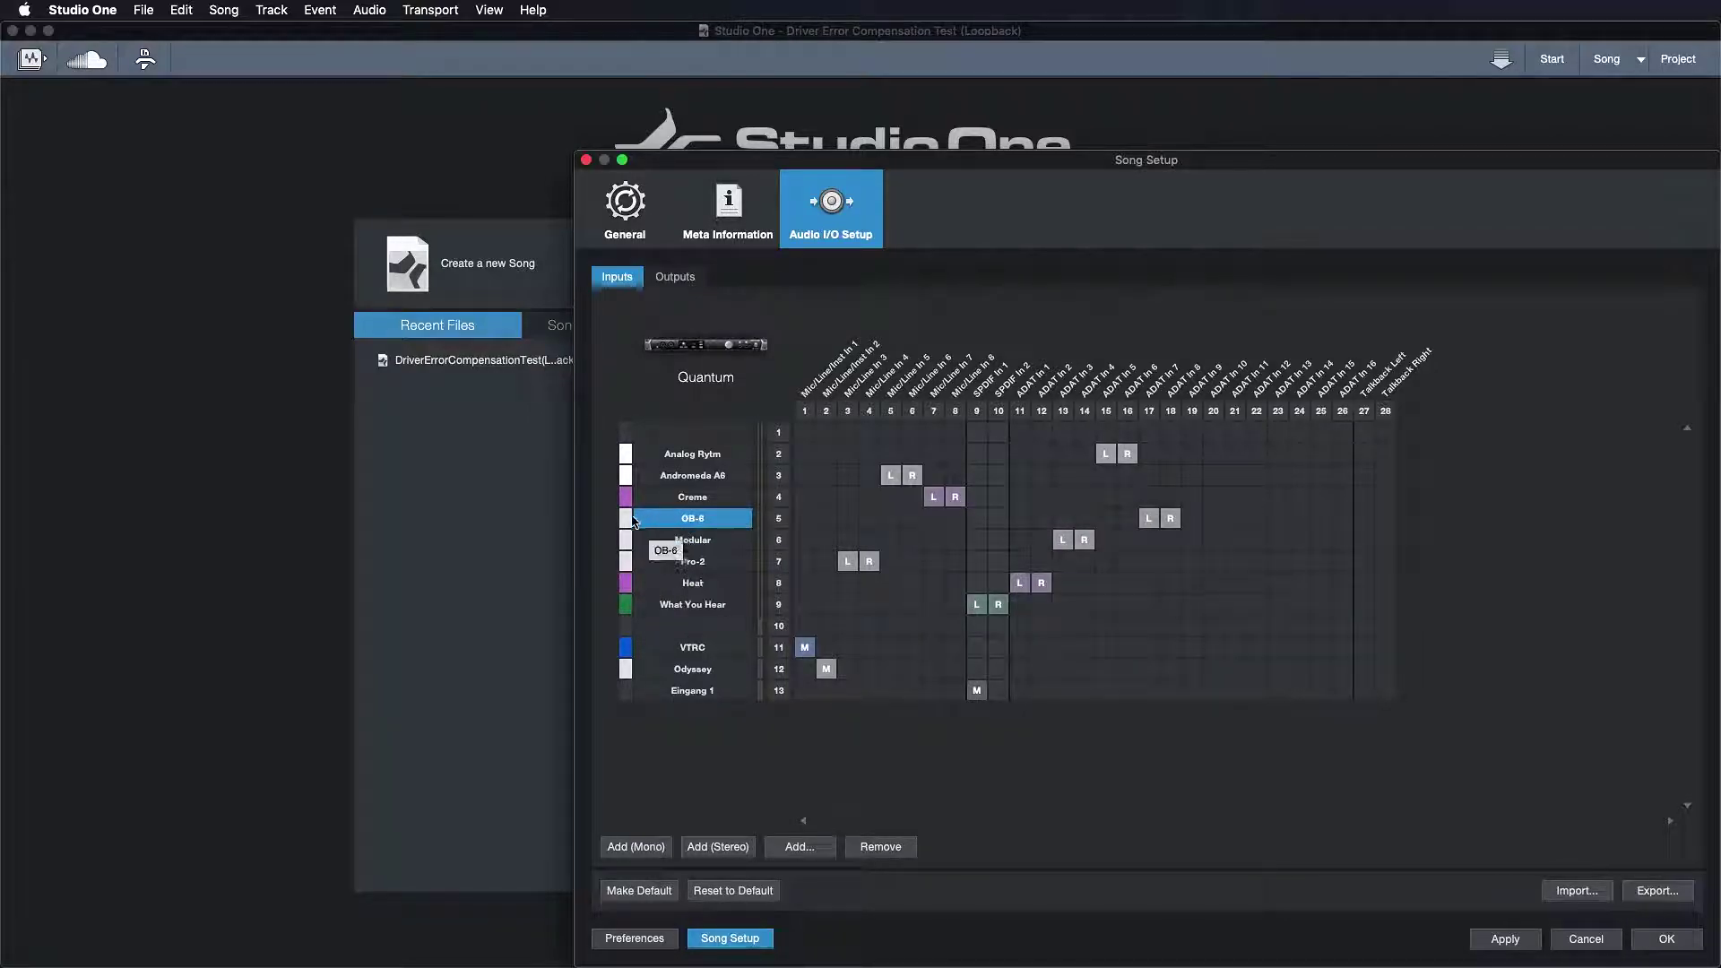
click(625, 519)
click(636, 540)
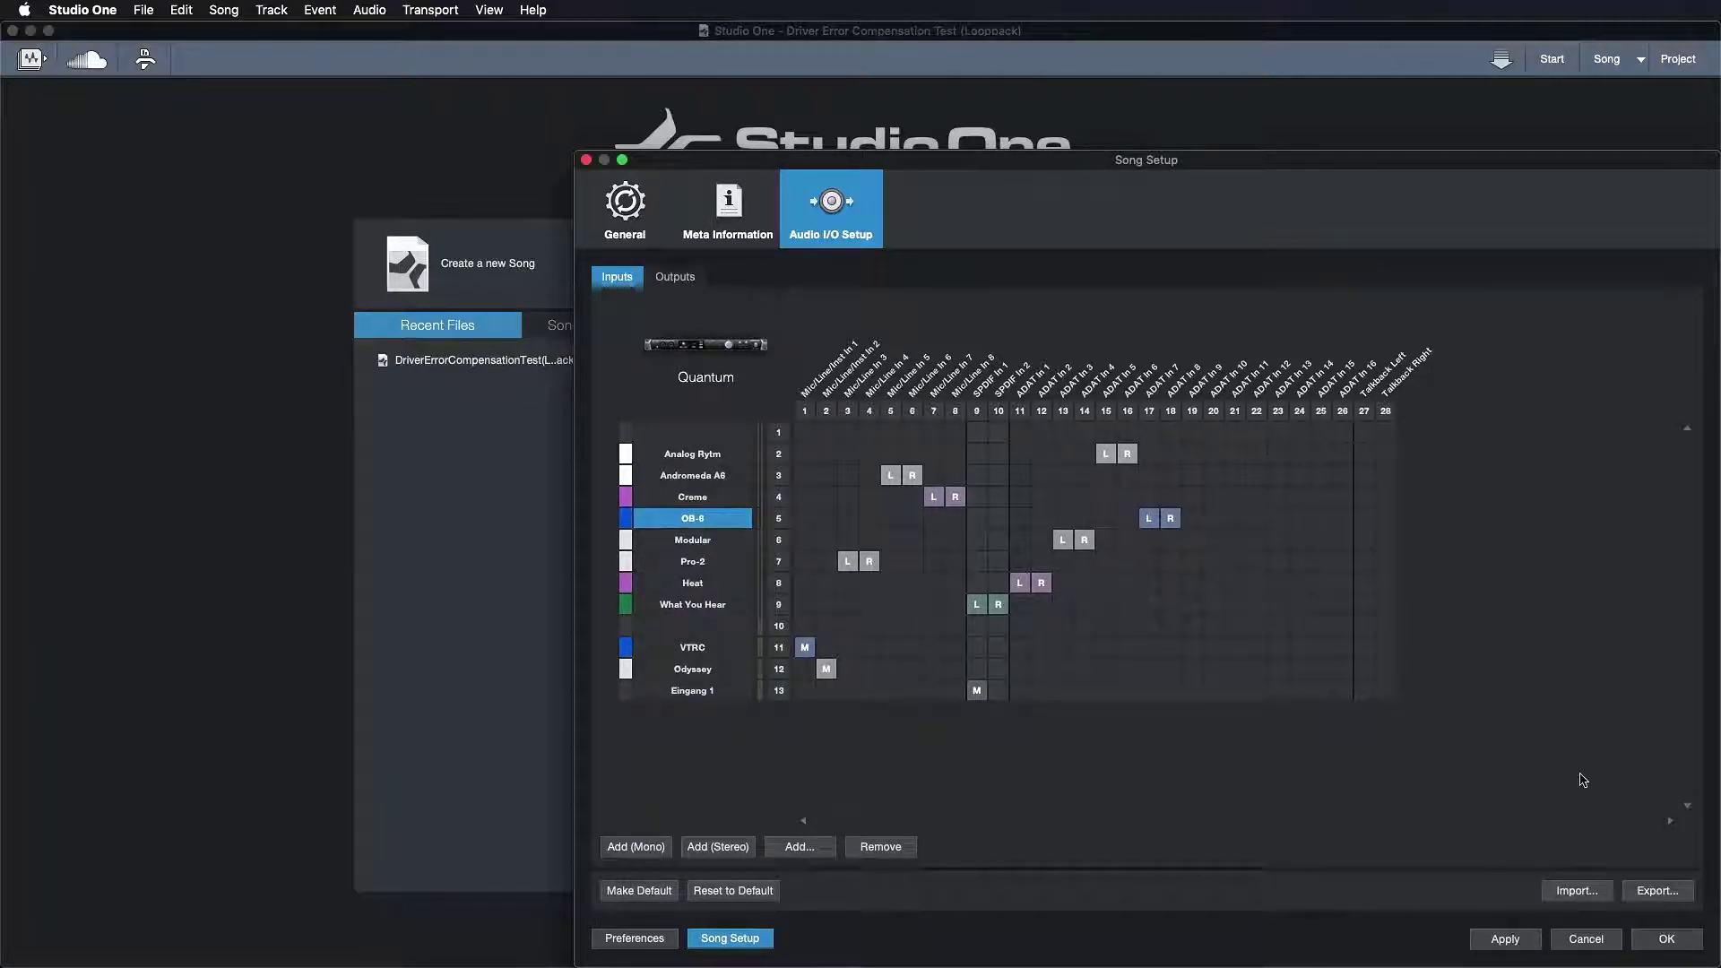
click(1653, 892)
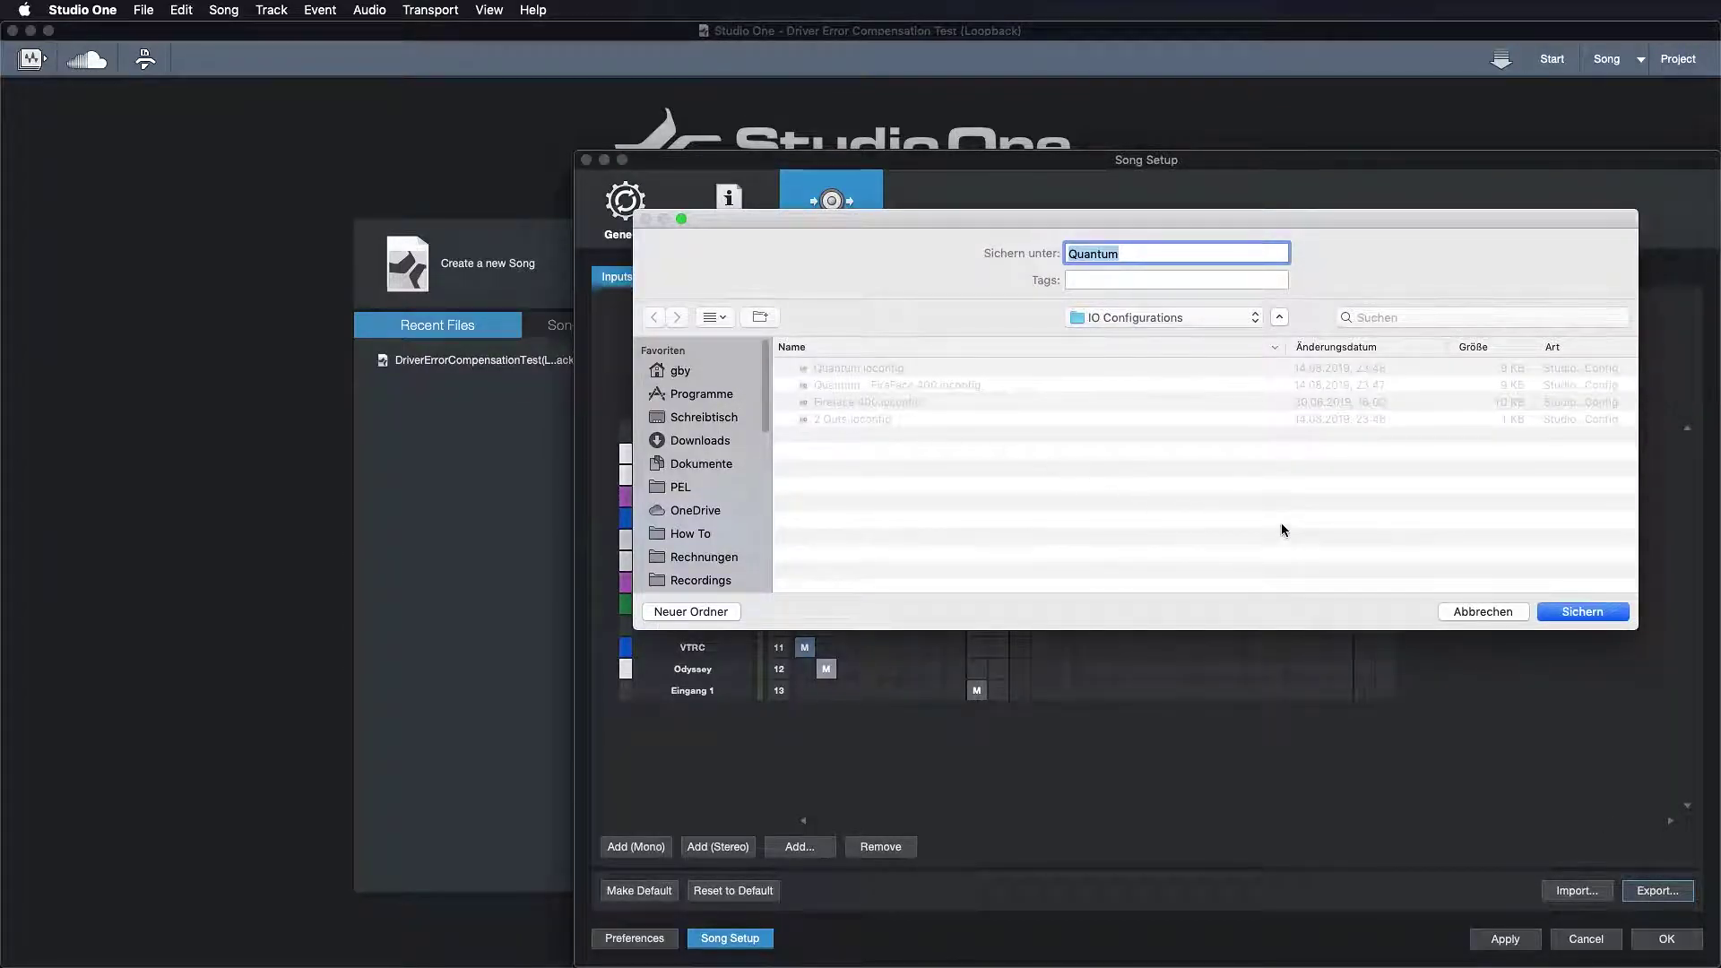
click(1453, 612)
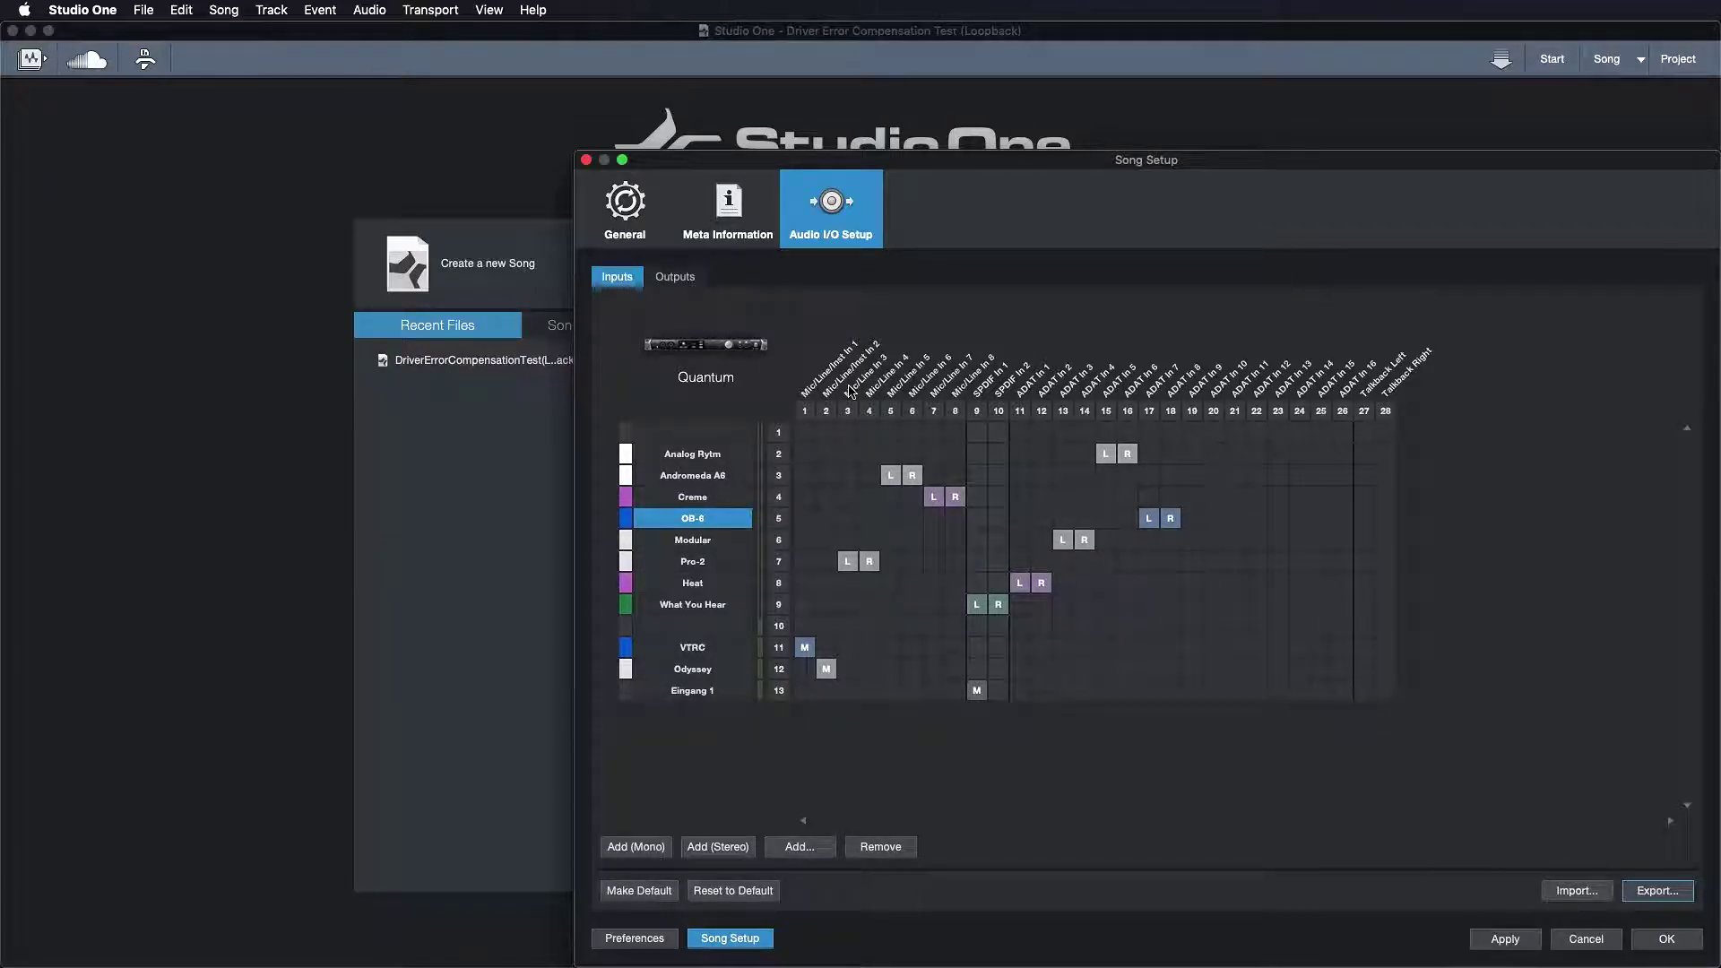
Close Song Setup and load 'KATFYR - Sakura (Pro Version)' from Demos and Tutorials.
click(1584, 939)
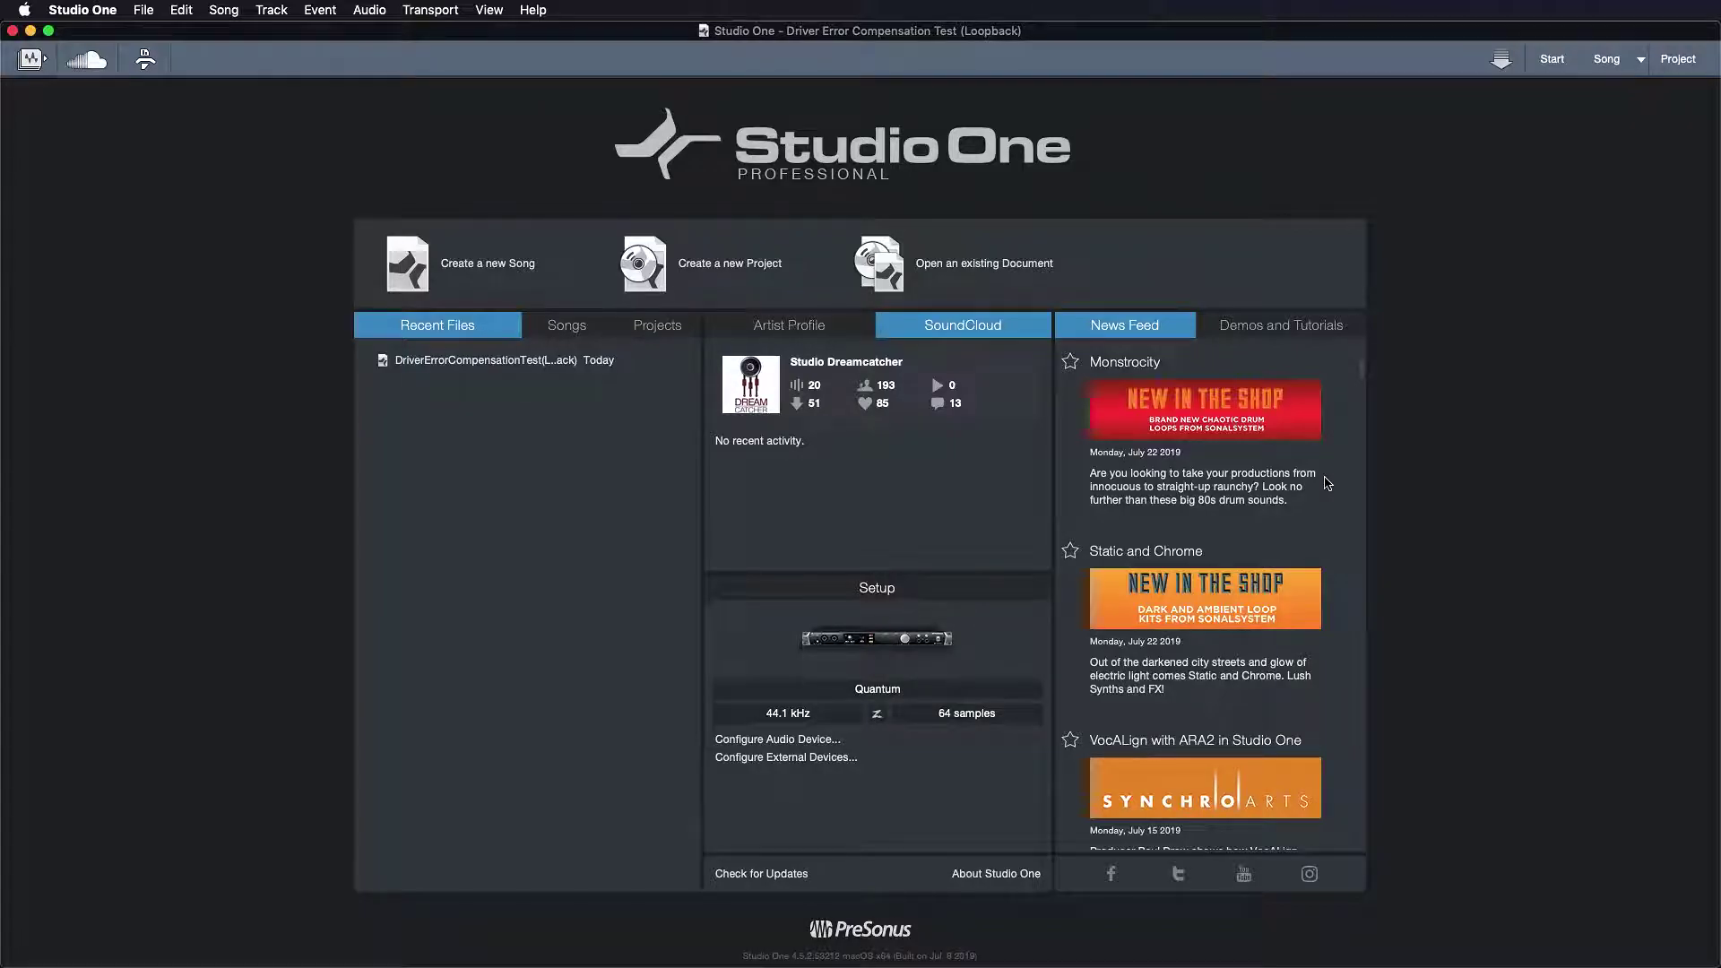
click(1323, 326)
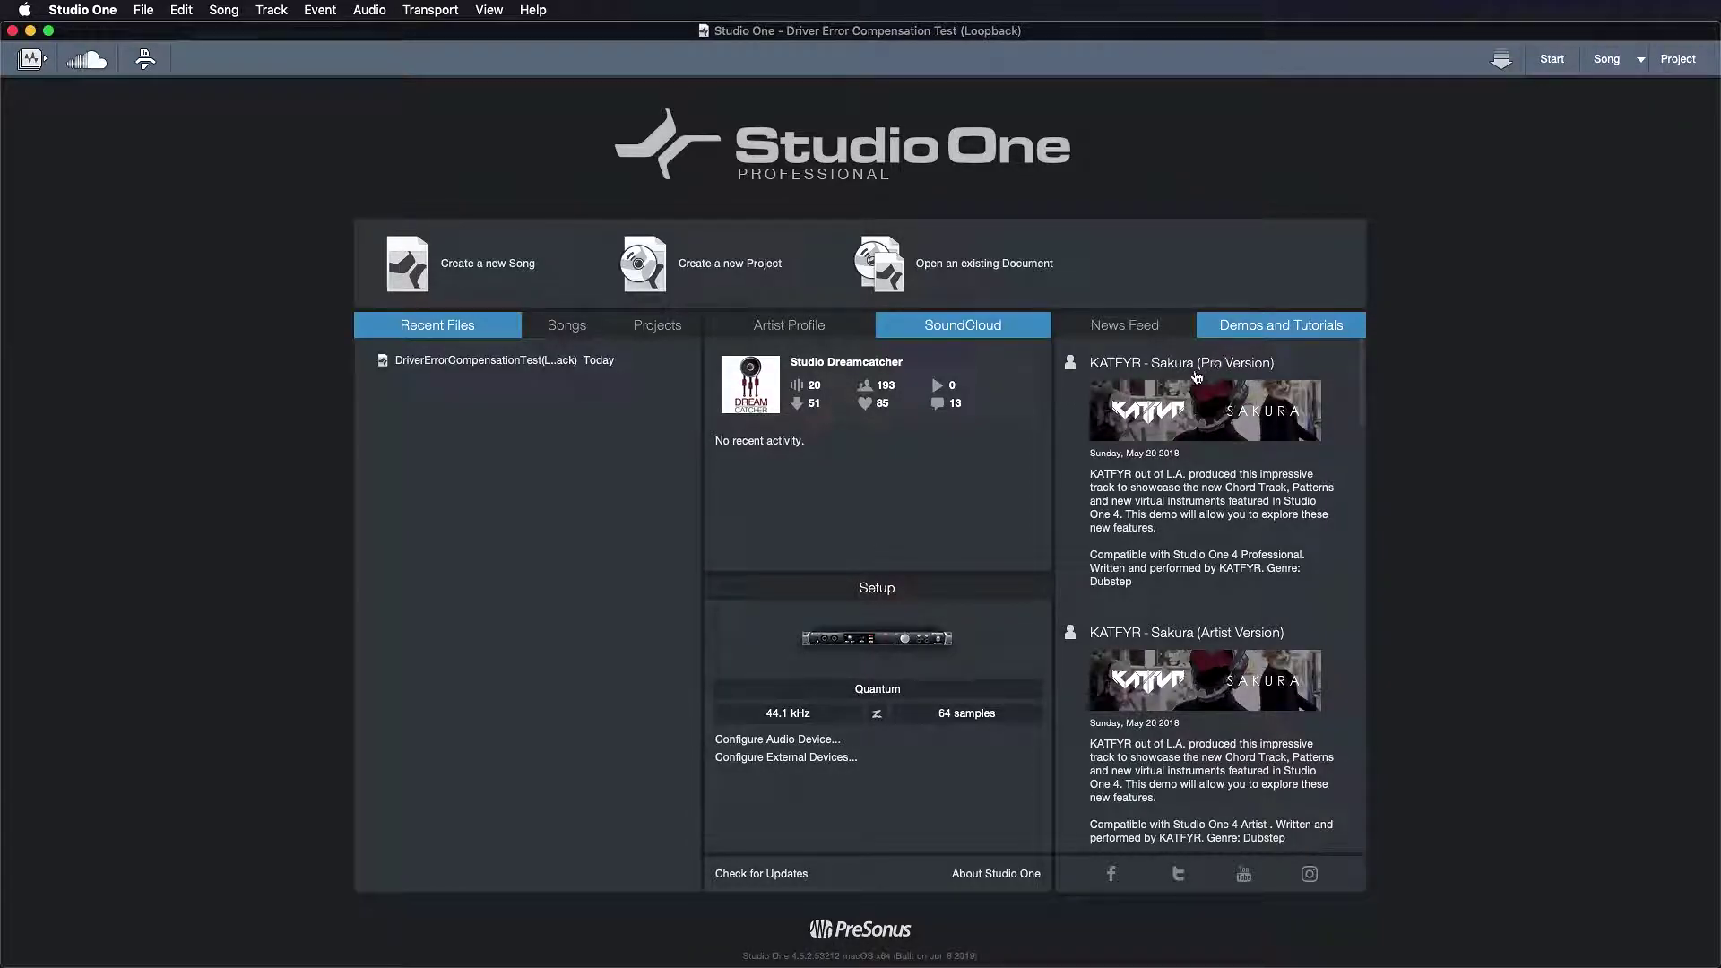
click(1147, 369)
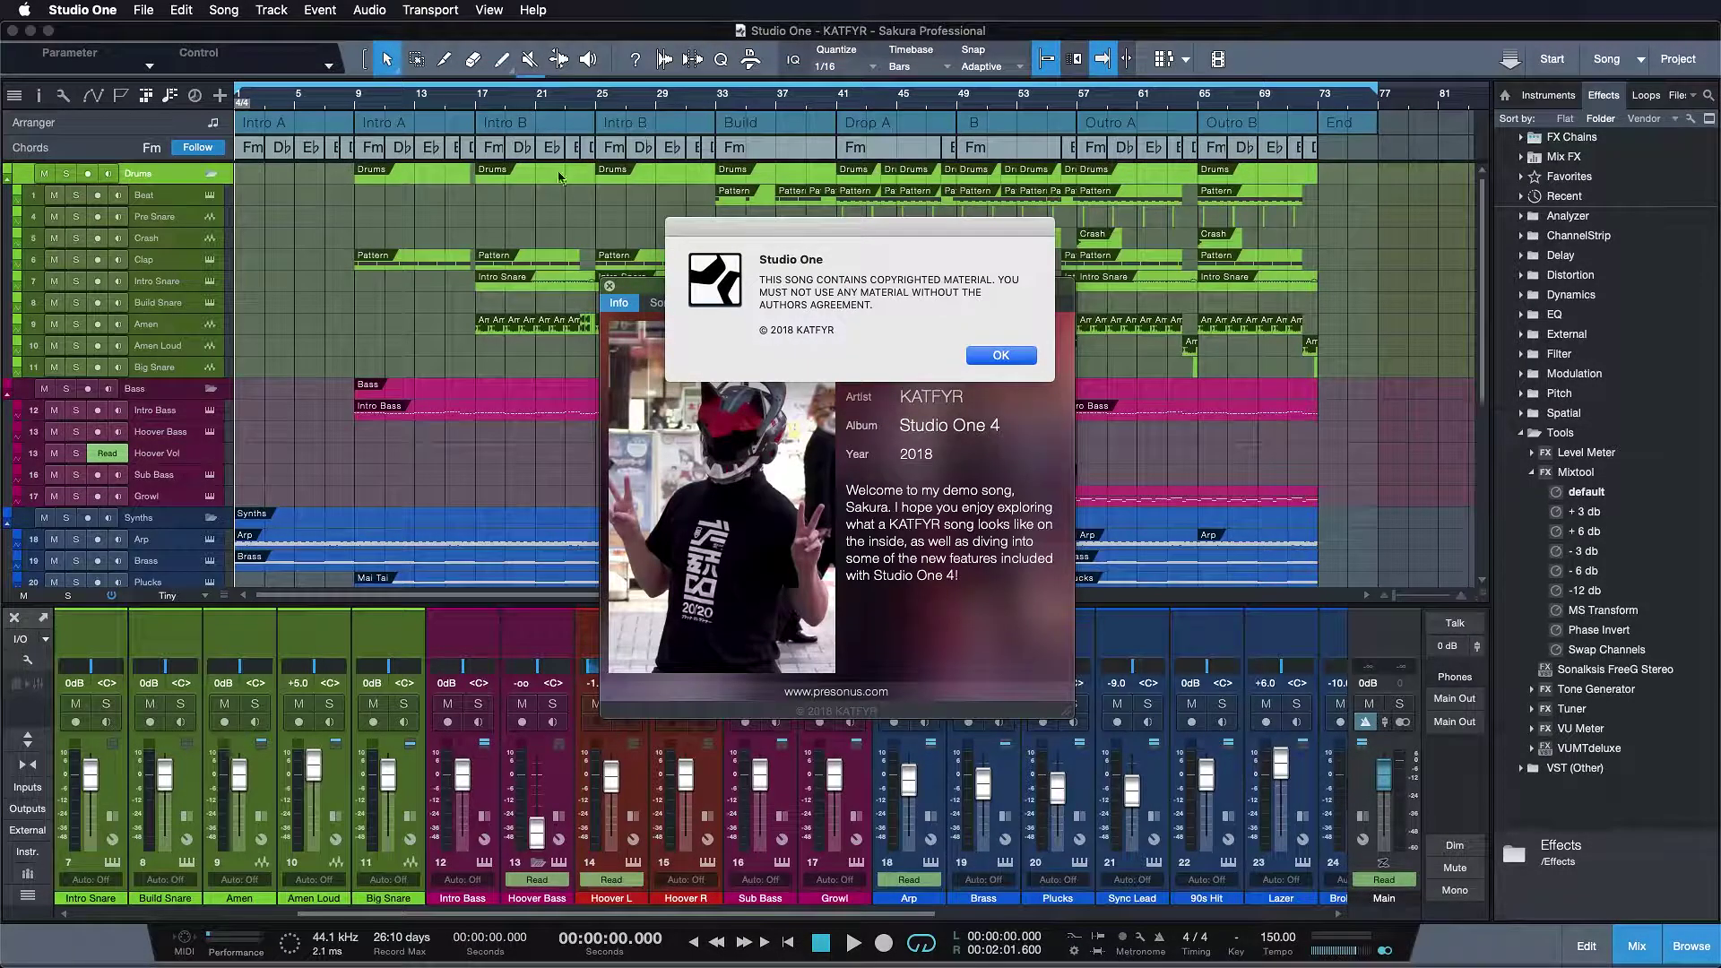
Dismiss the copyright notice, set the tracks to Medium height, and show the Inspector.
key(Return)
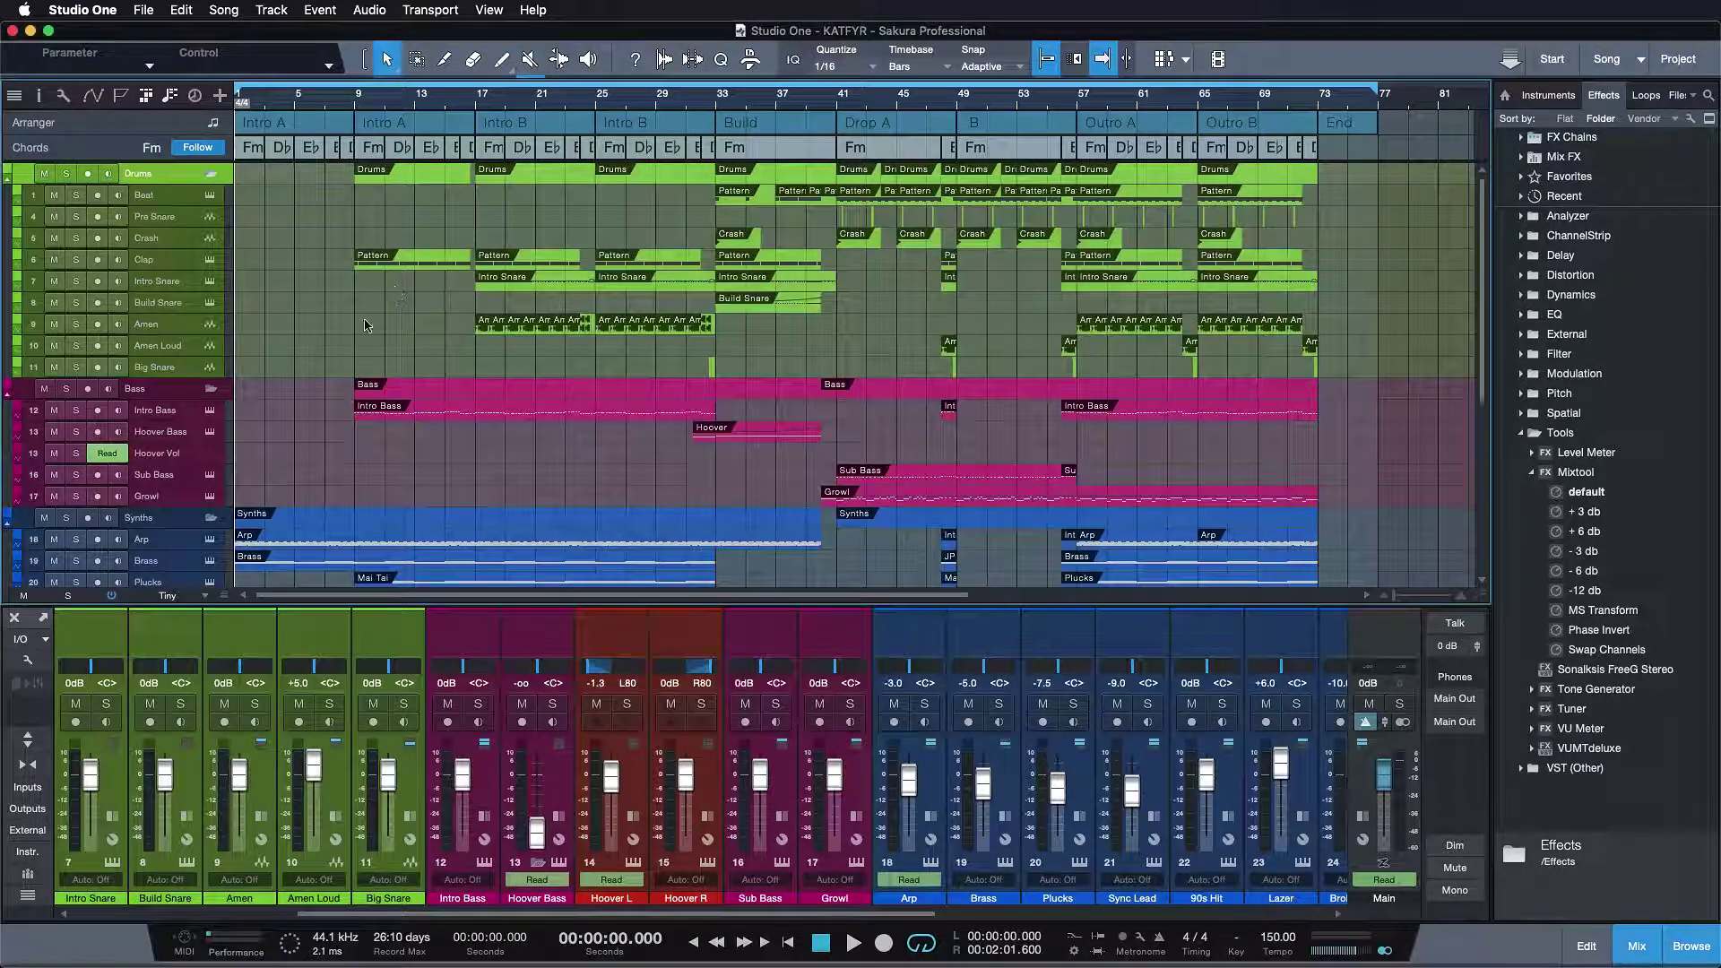
key(shift+e)
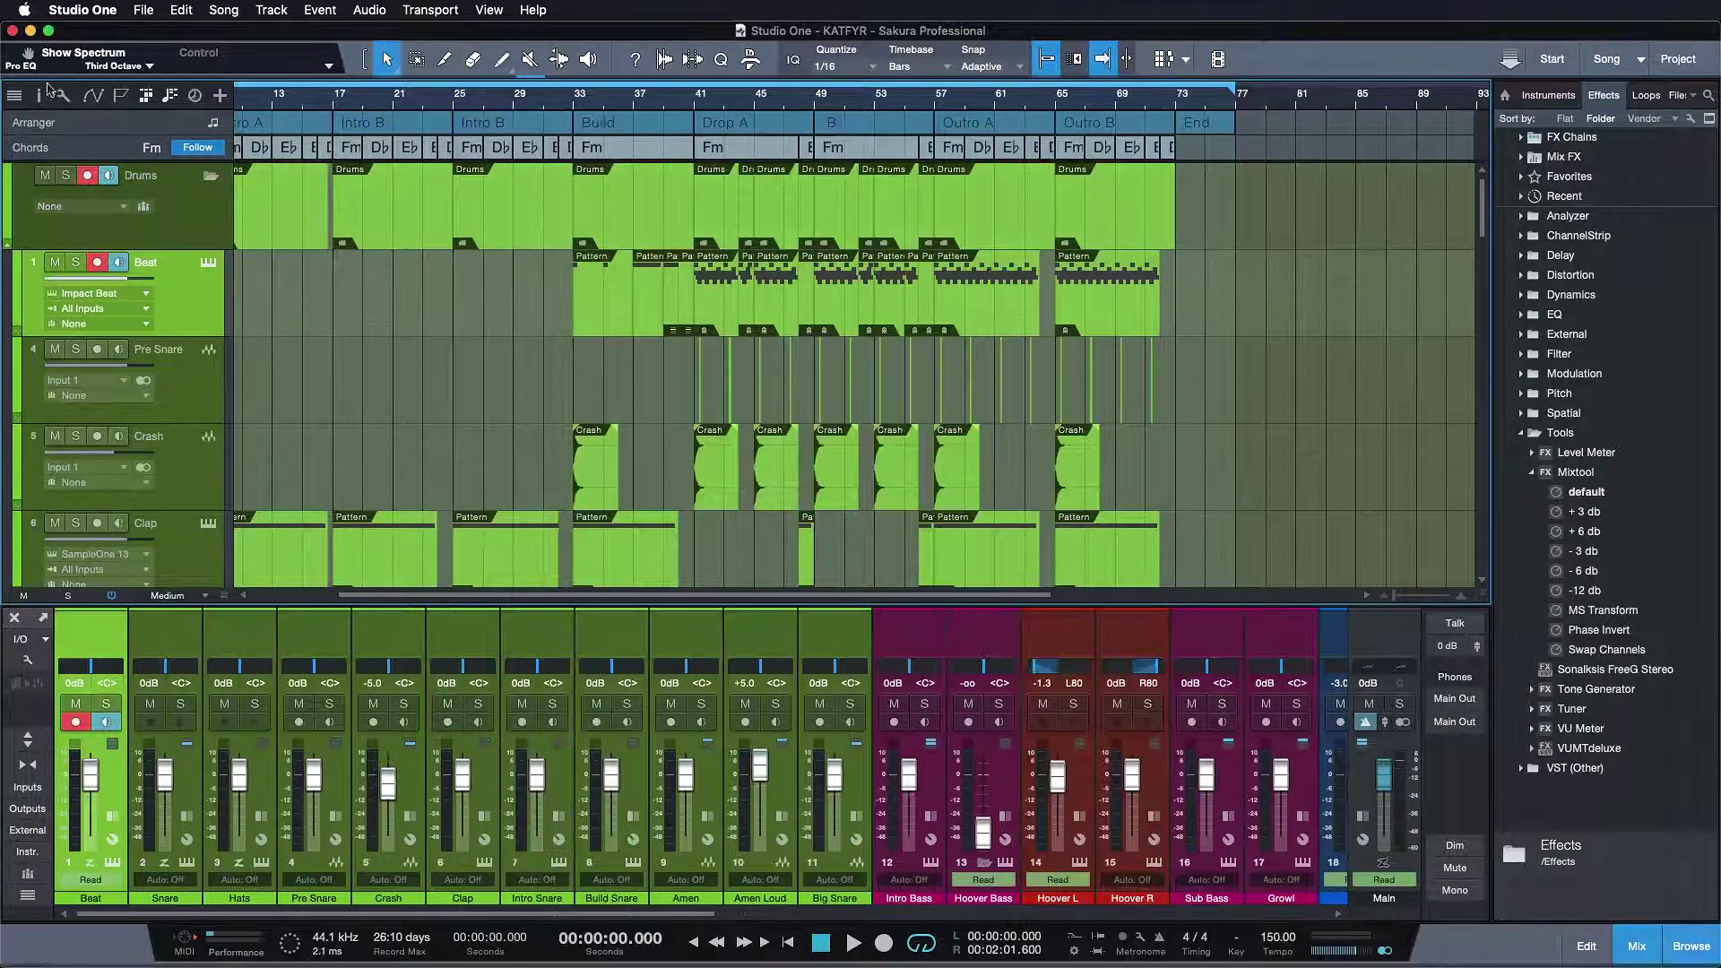
click(42, 92)
Preview the Amen track's Fat Channel XT compressor, EQ and limiter, then select the Bass folder.
click(483, 447)
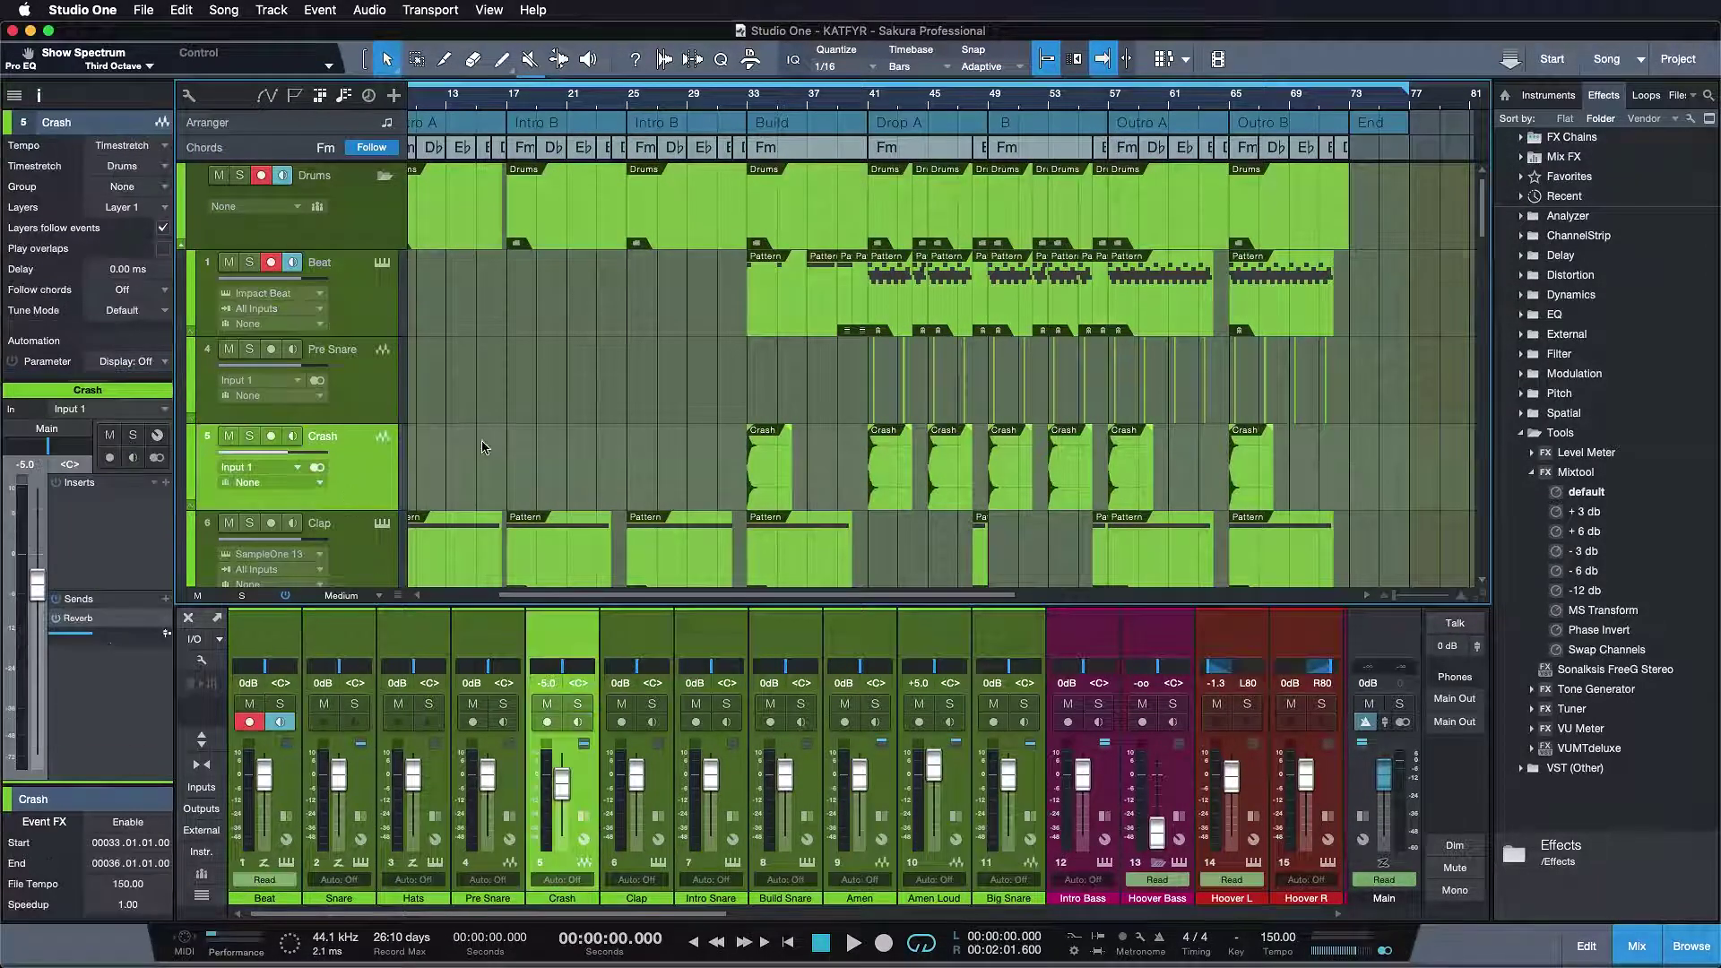
scroll(482, 447, down, 3)
click(450, 508)
scroll(451, 509, down, 1)
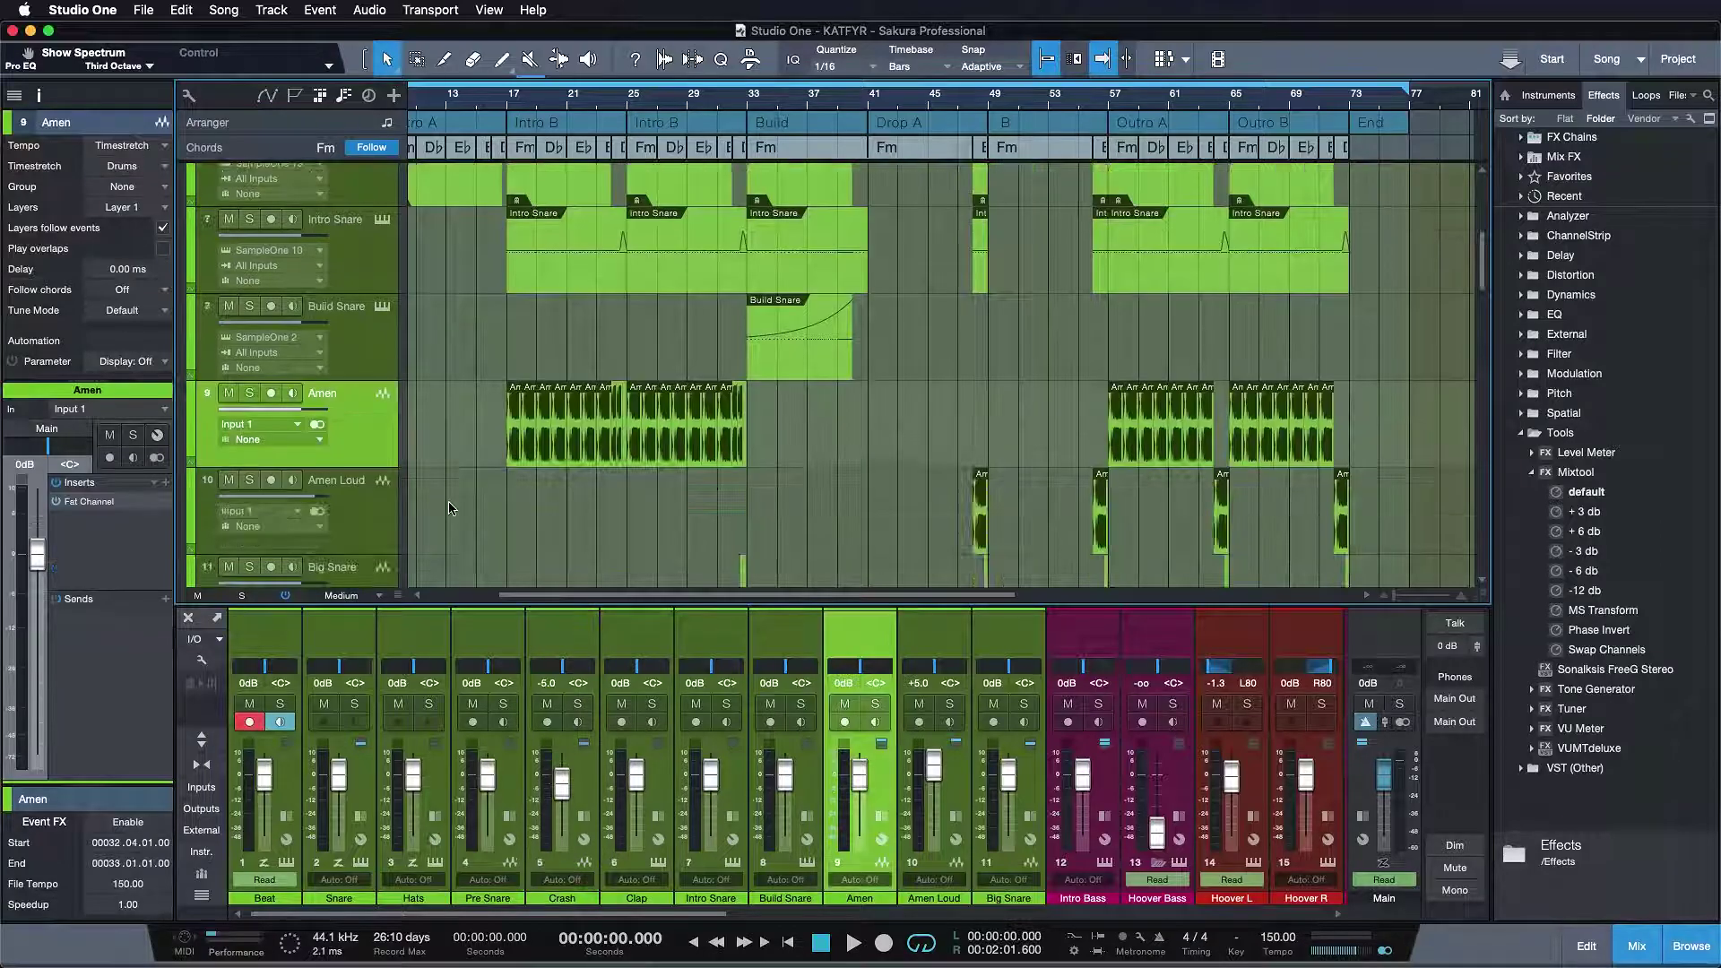
scroll(450, 508, down, 3)
click(106, 503)
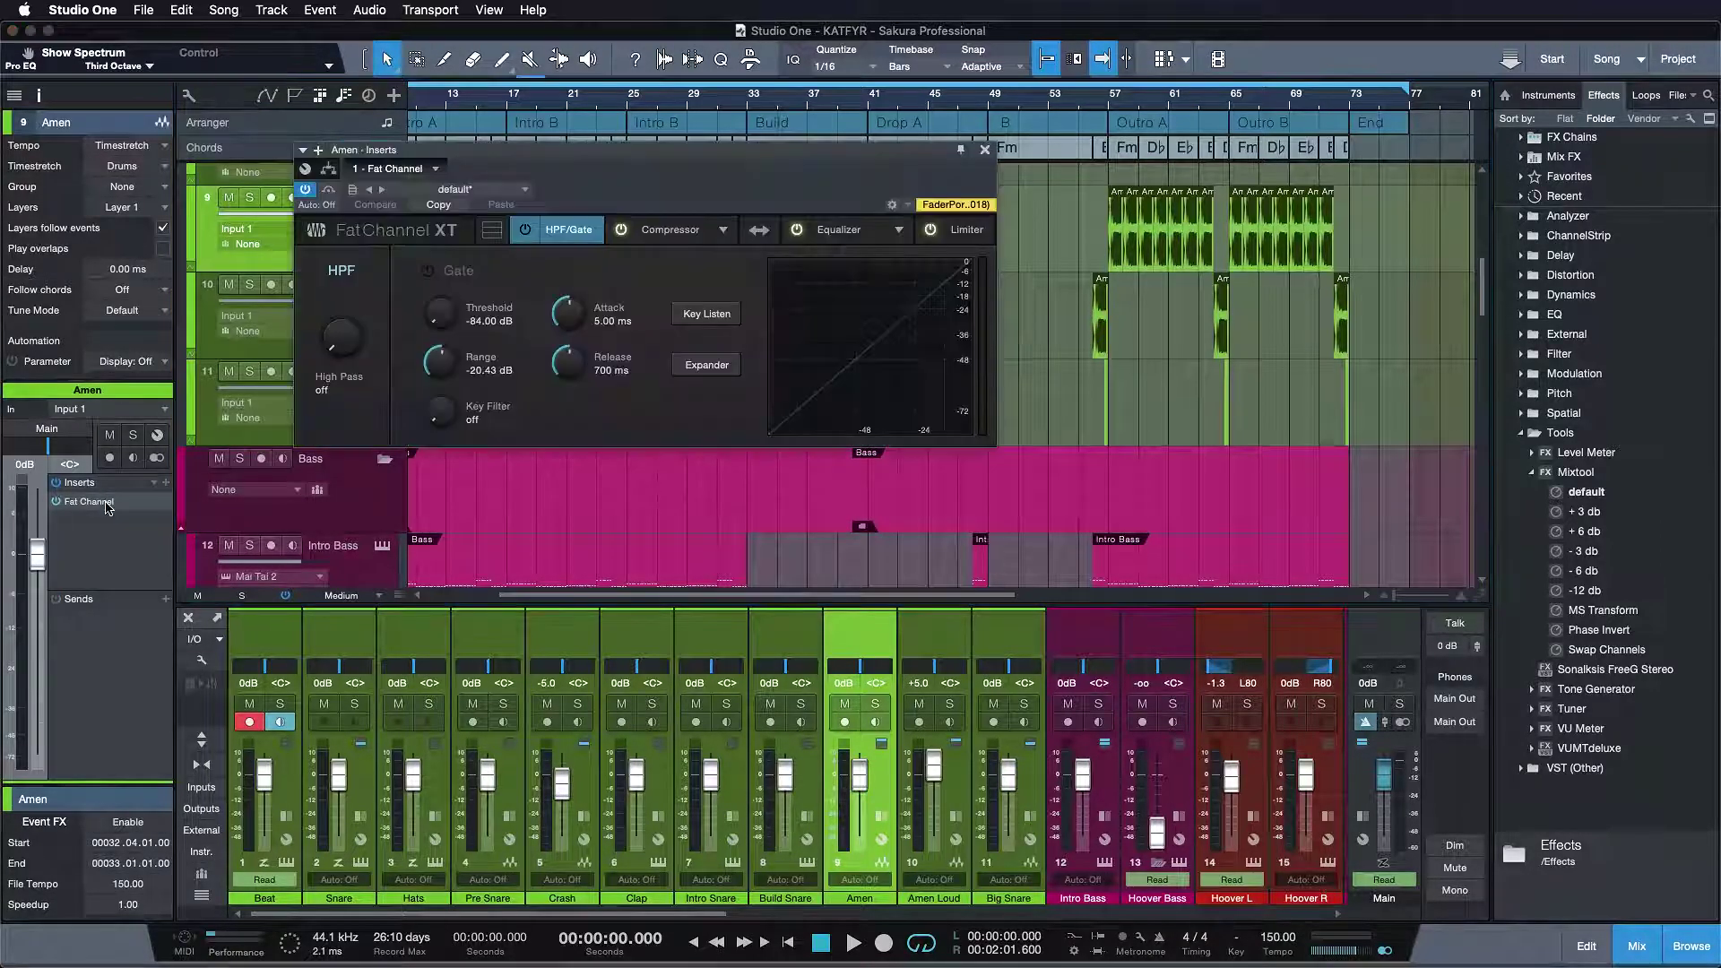
click(671, 230)
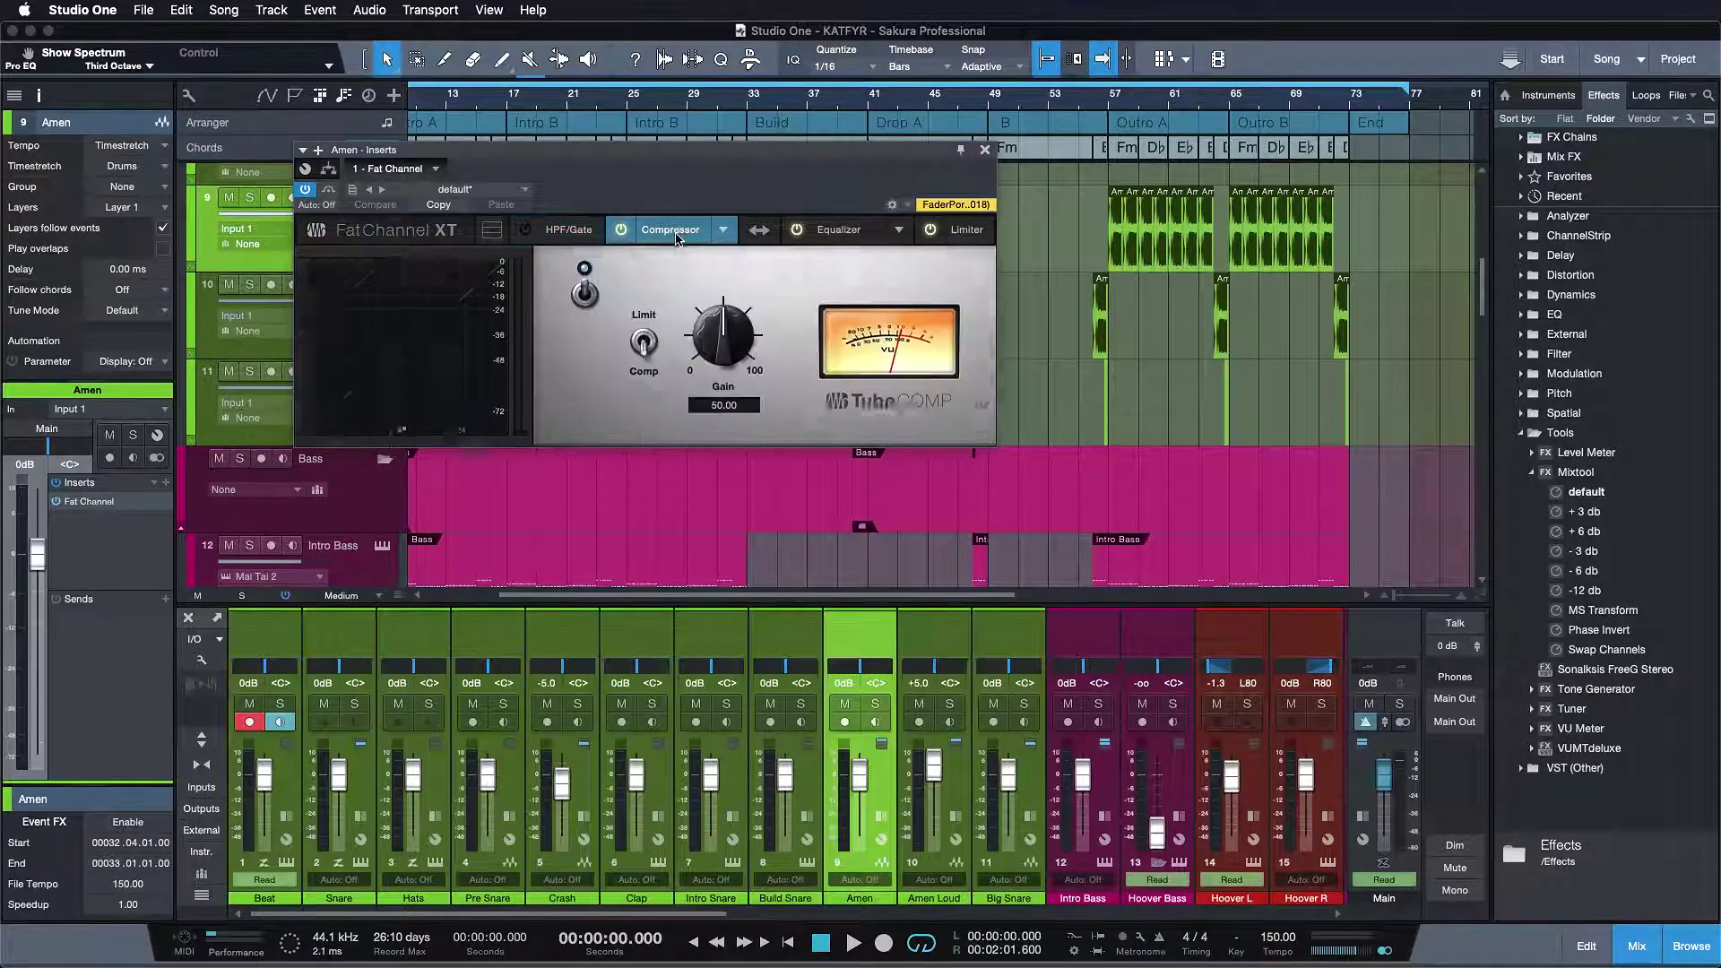
click(829, 231)
click(964, 230)
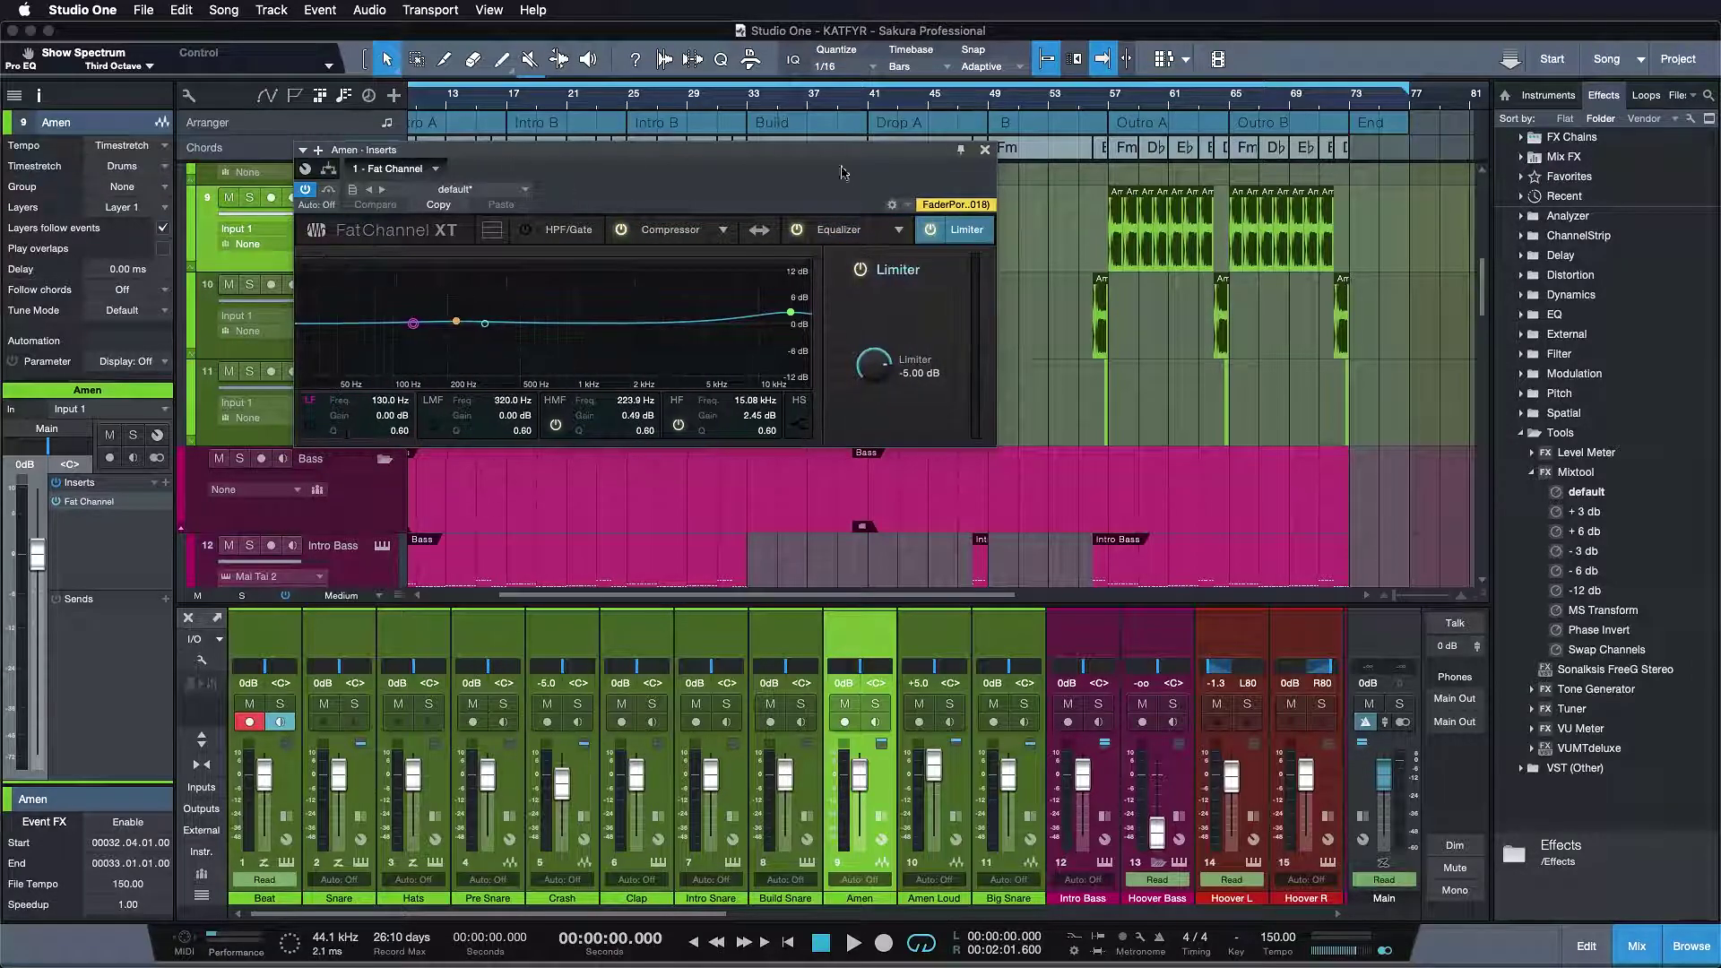
click(984, 150)
scroll(371, 390, down, 1)
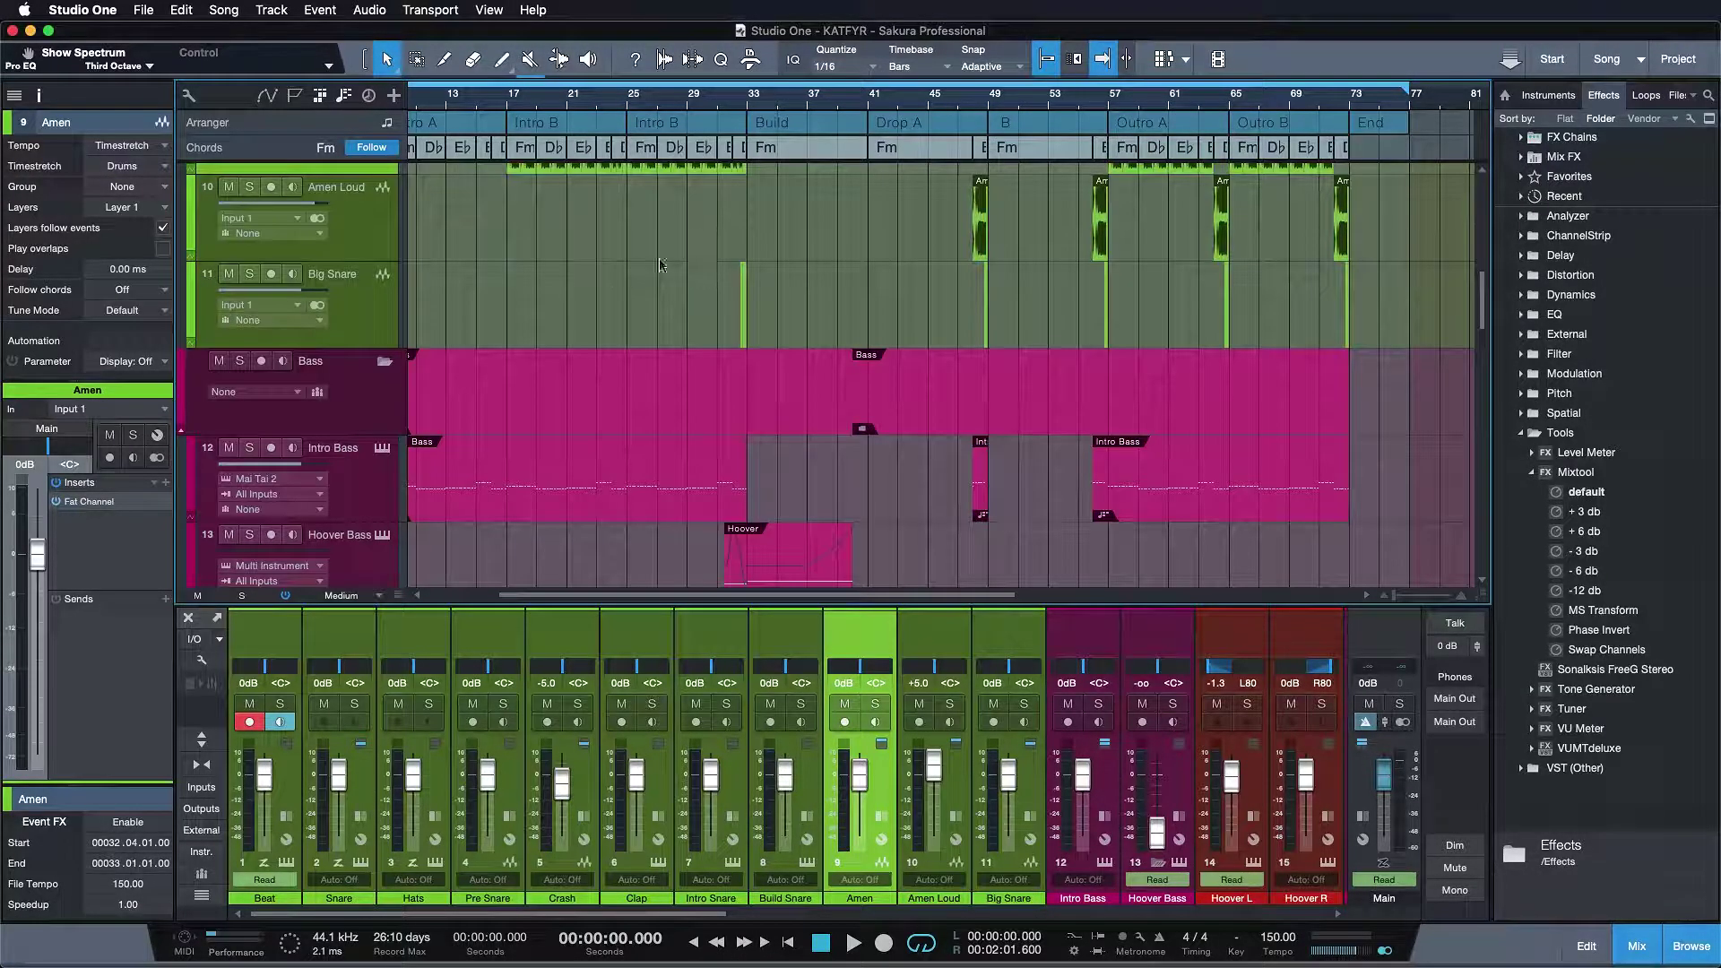
click(371, 390)
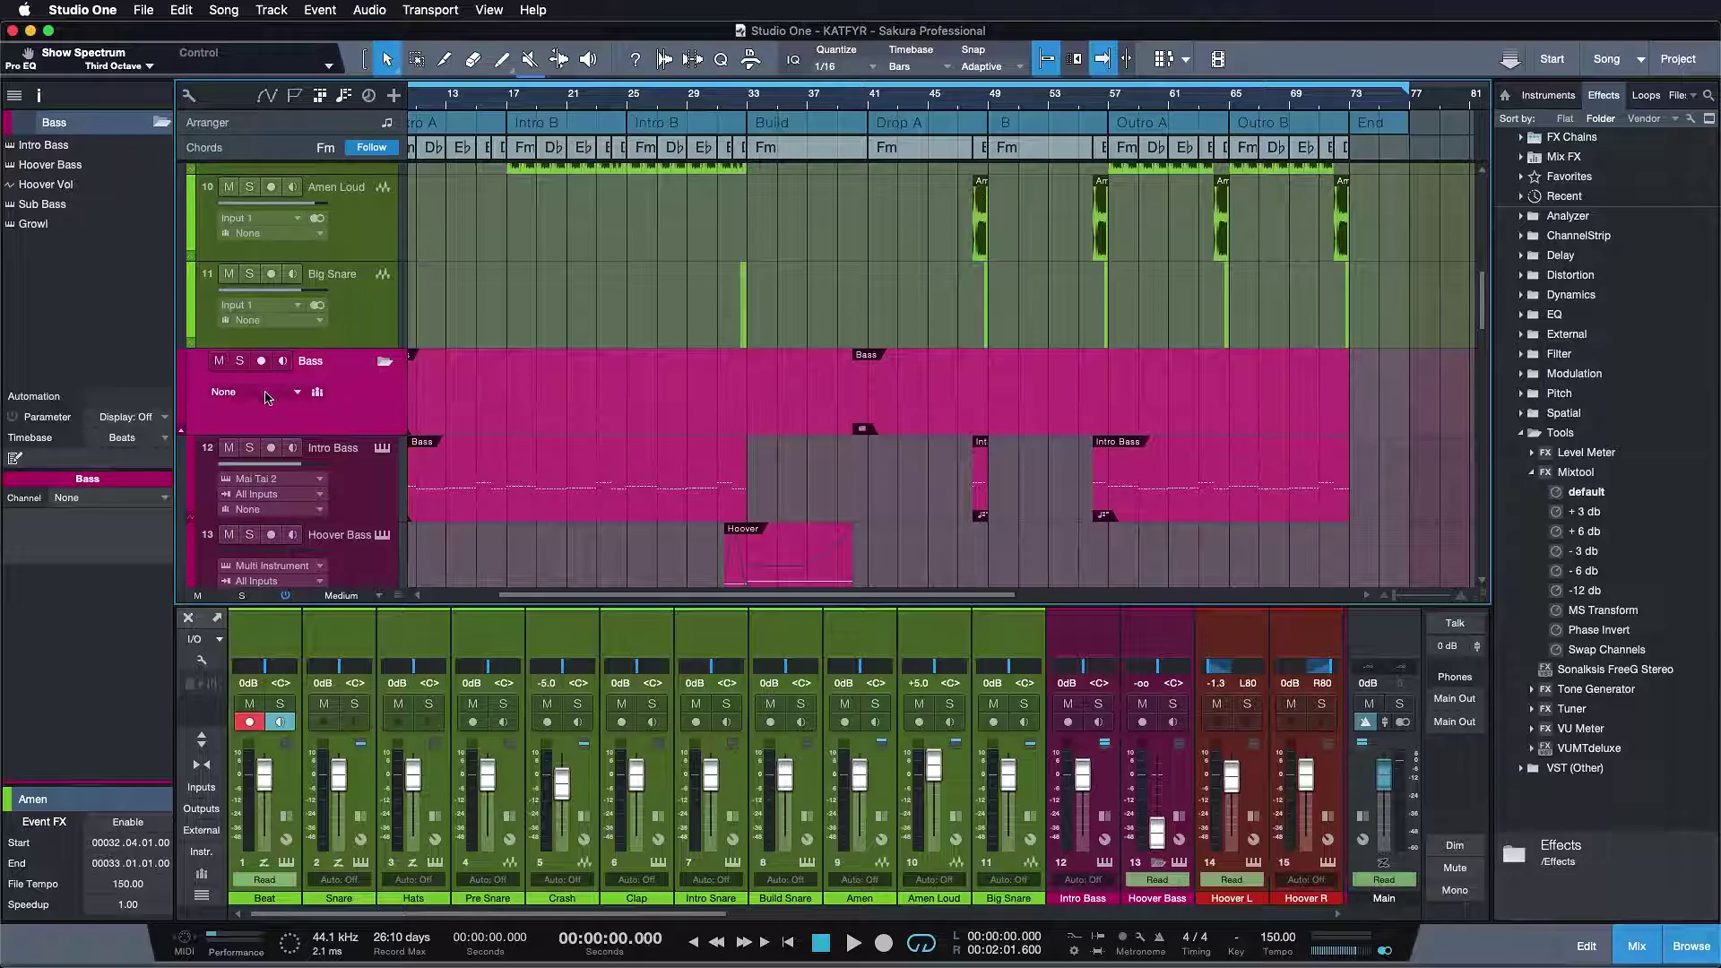
Give the Bass folder track a new Bass bus channel and scroll through its tracks.
click(266, 397)
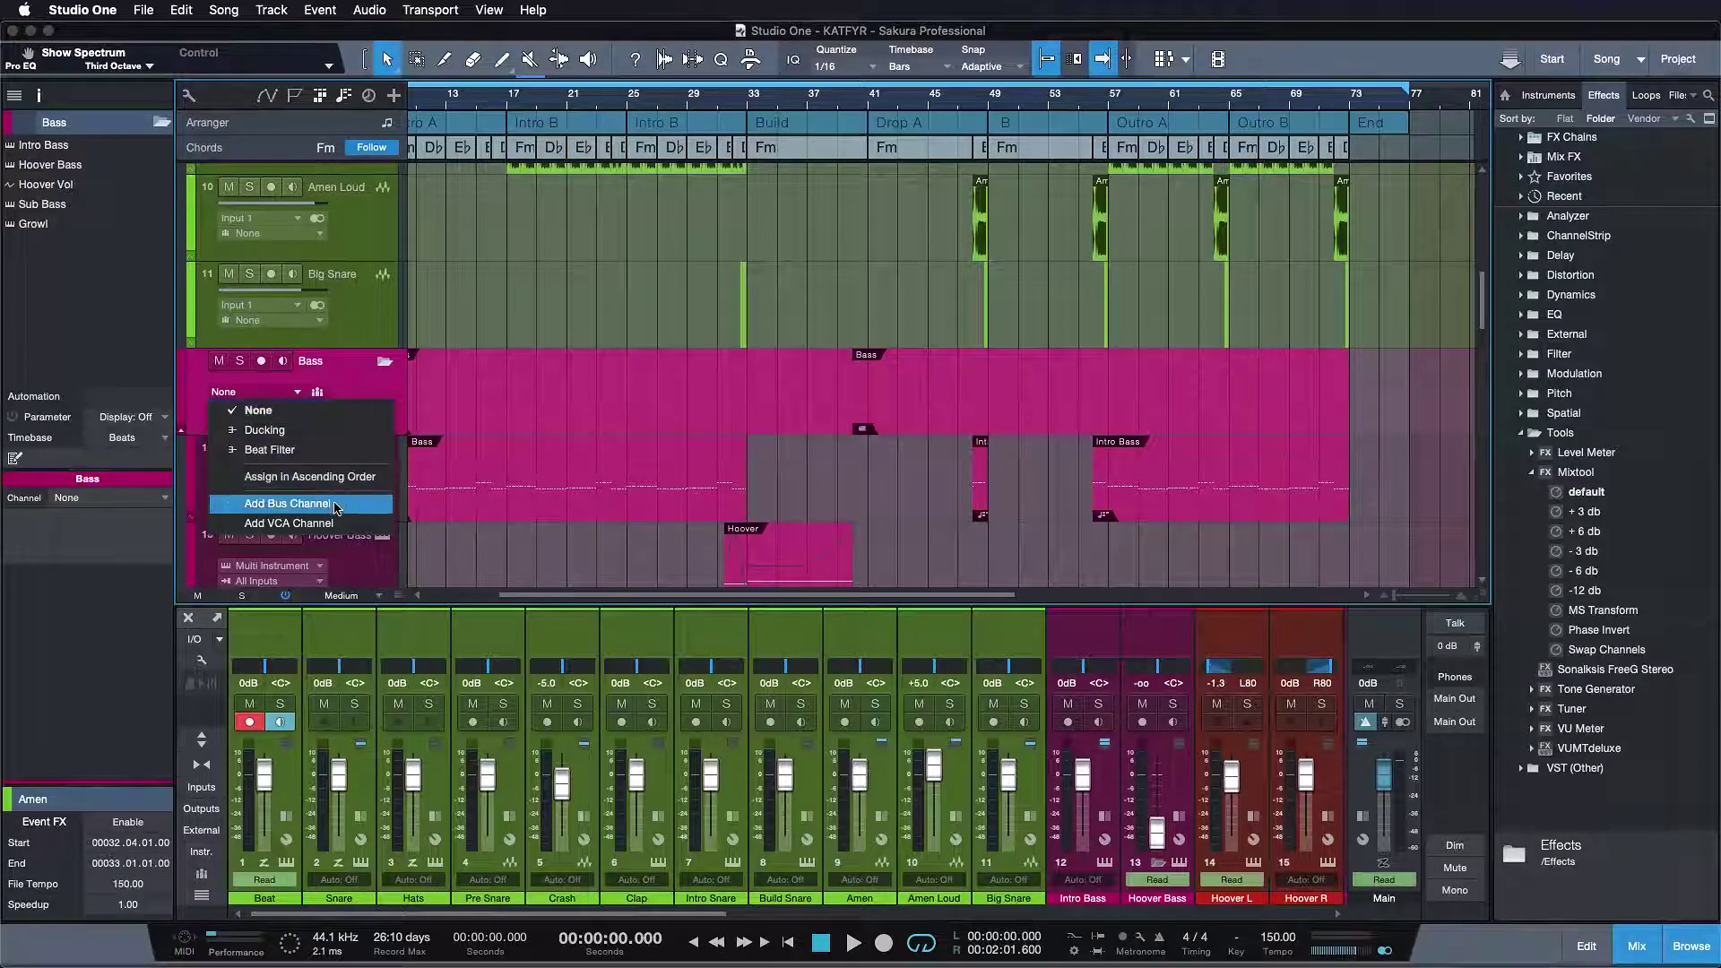
click(337, 508)
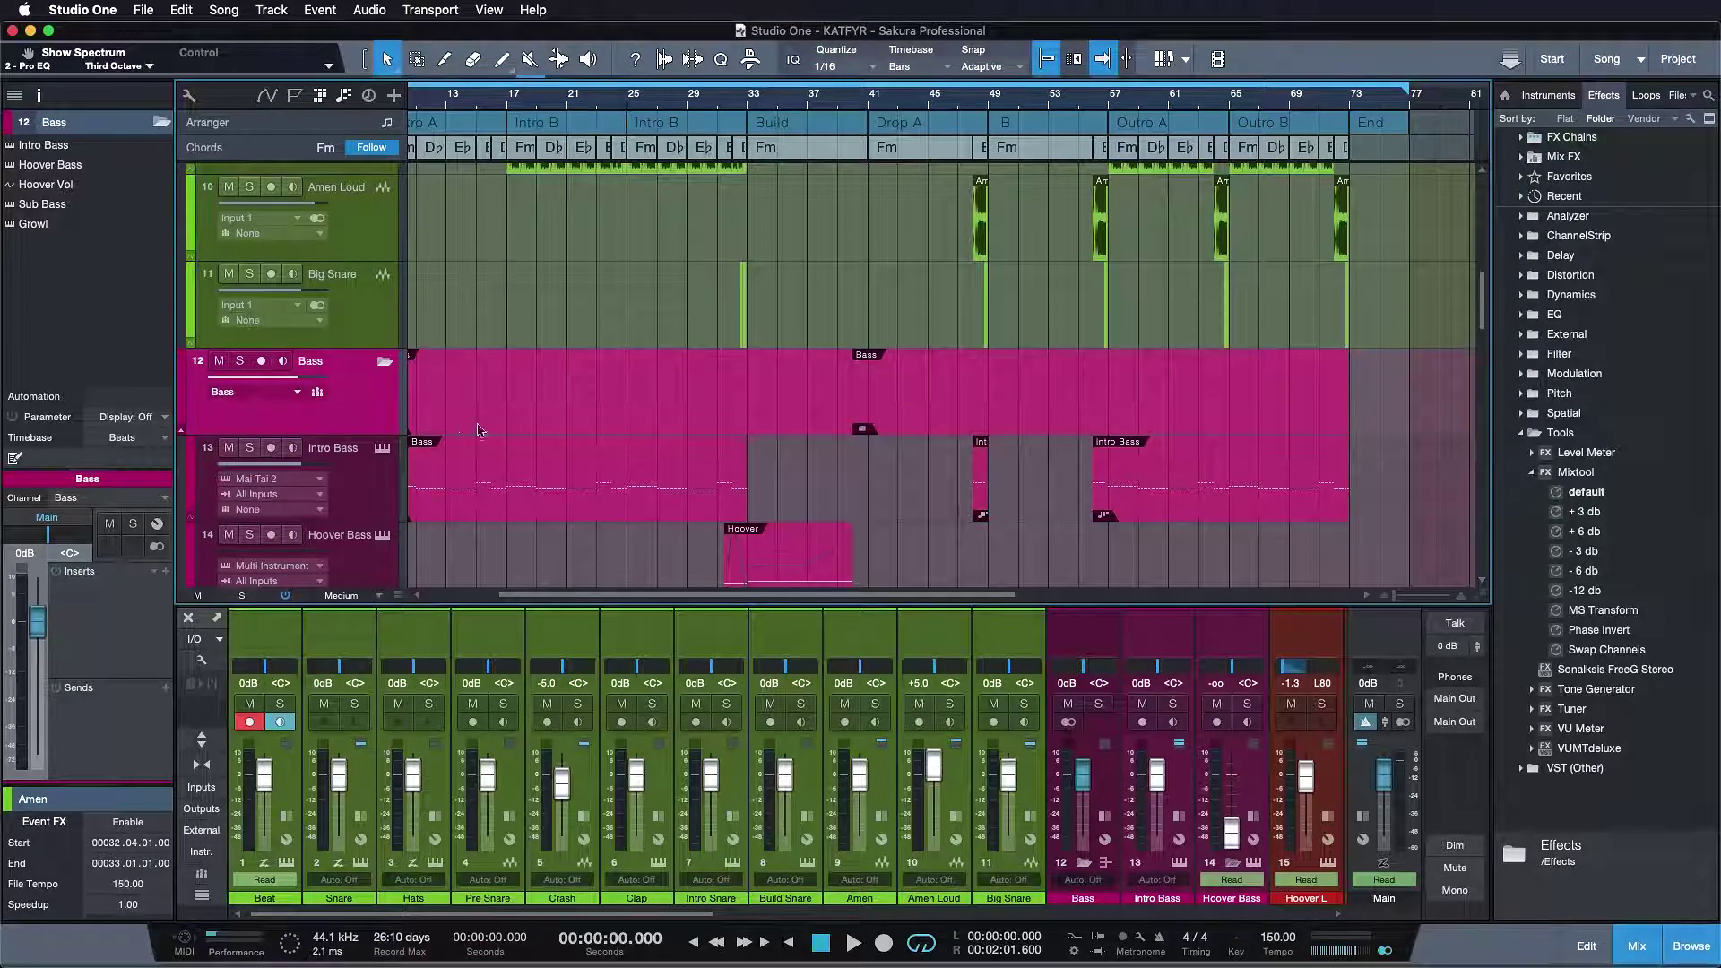
scroll(478, 430, down, 2)
scroll(478, 426, down, 3)
scroll(476, 417, down, 3)
scroll(473, 410, down, 2)
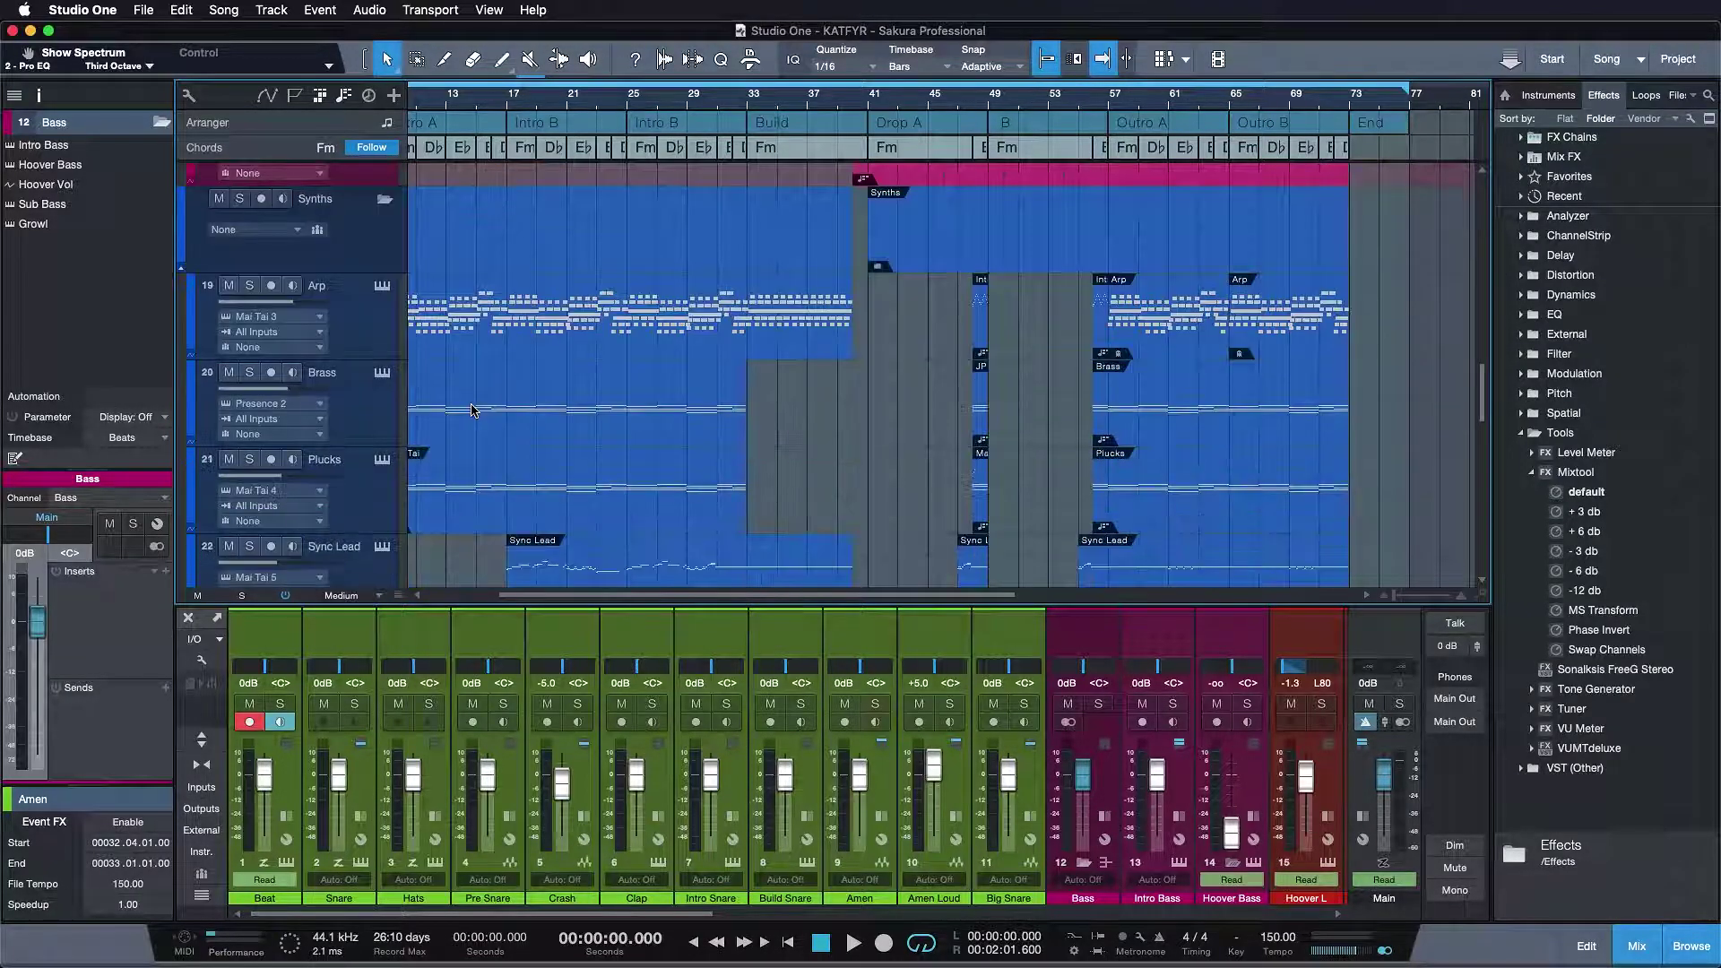
scroll(473, 410, down, 2)
scroll(473, 410, down, 1)
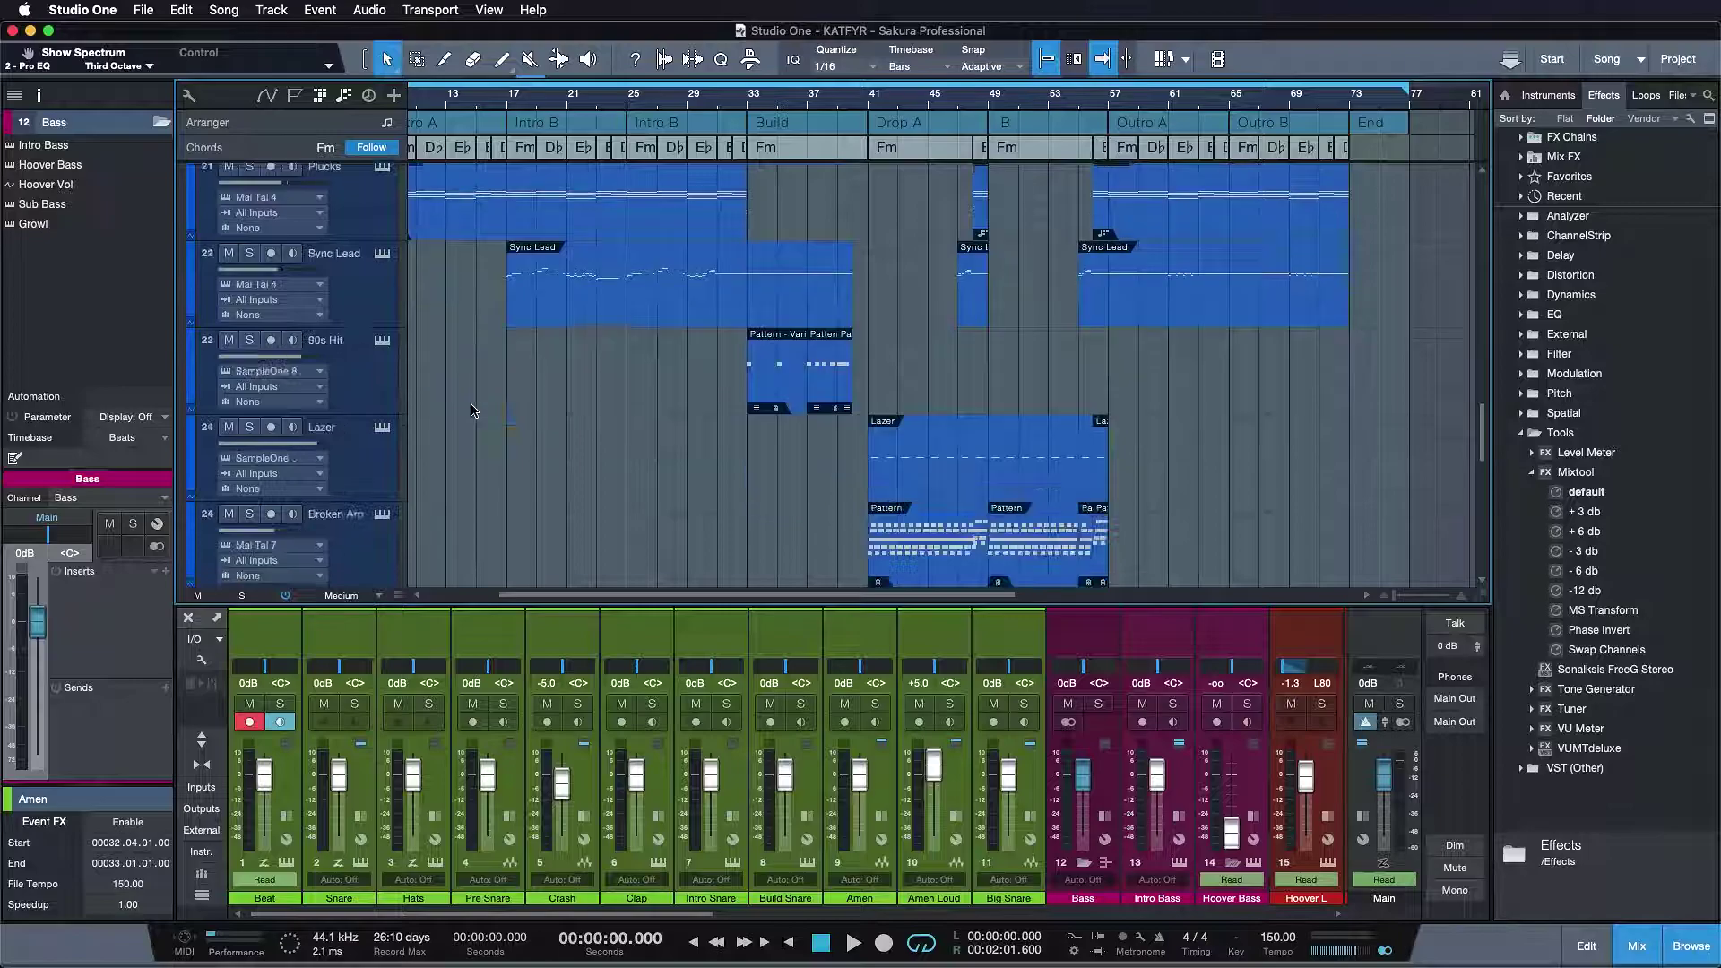
scroll(474, 410, down, 3)
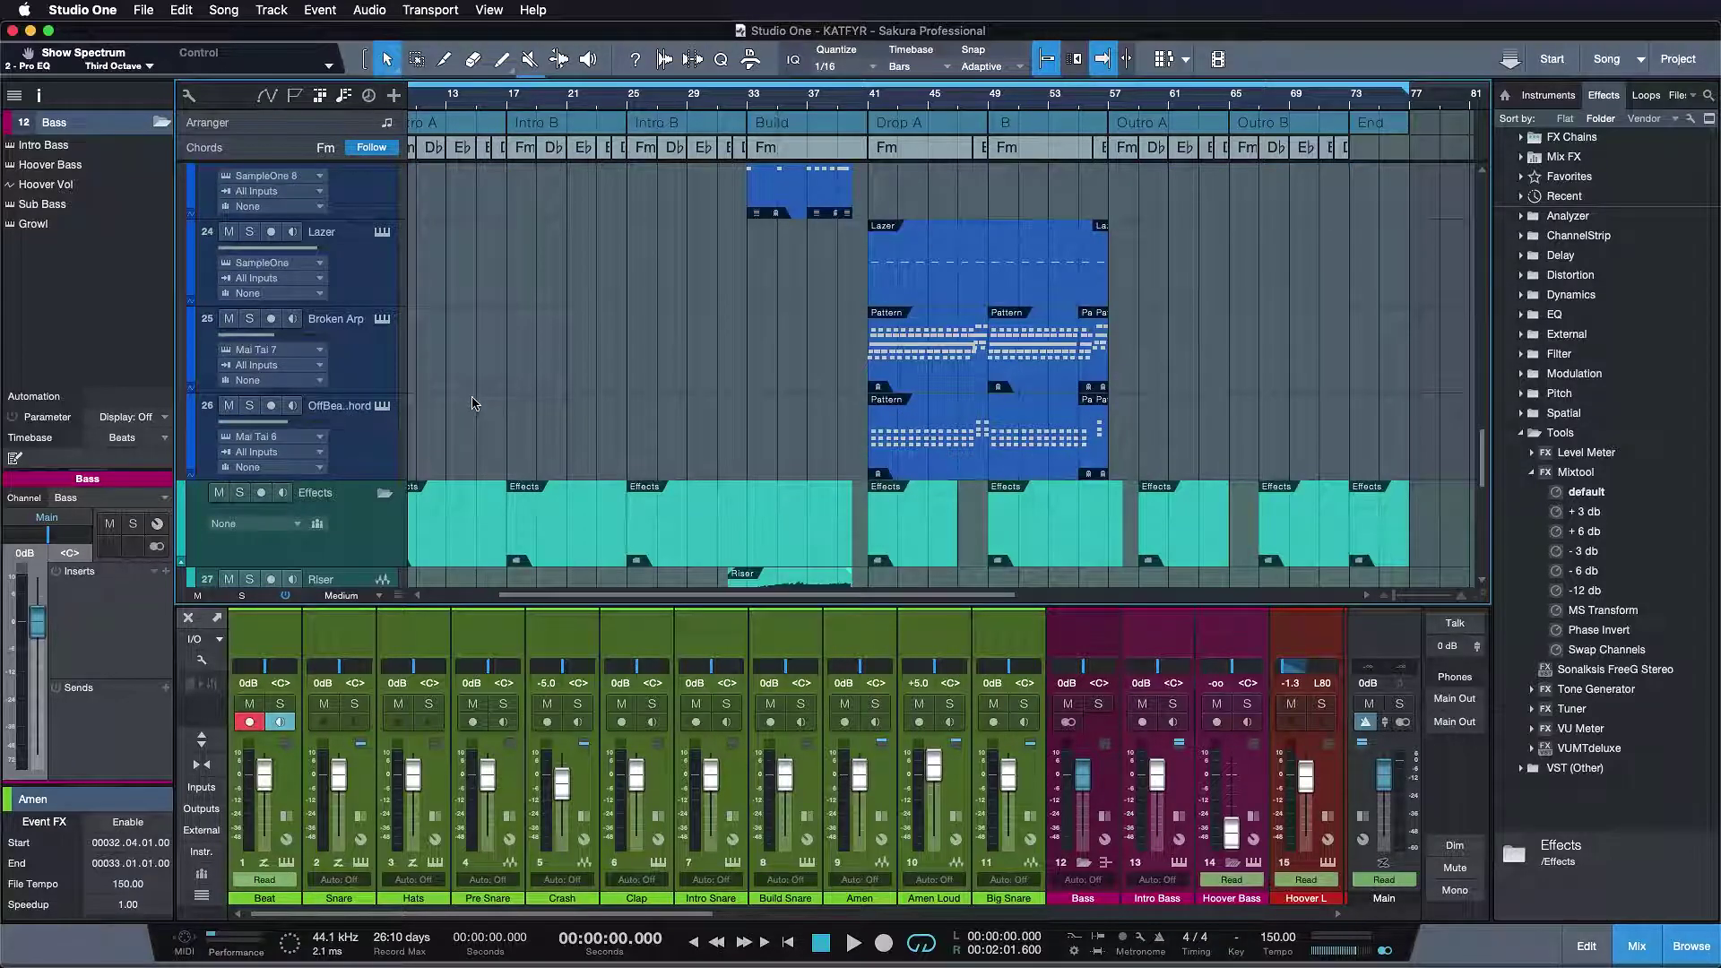